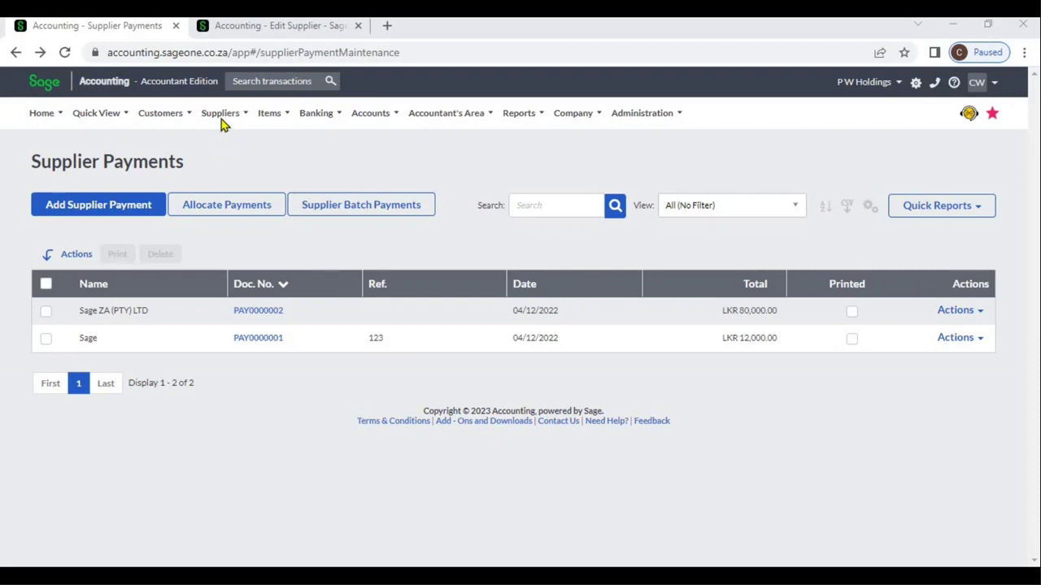
- Start a new supplier payment for Sage ZA (PTY) LTD, showing its four unpaid invoices
left_click(222, 114)
mouse_move(234, 194)
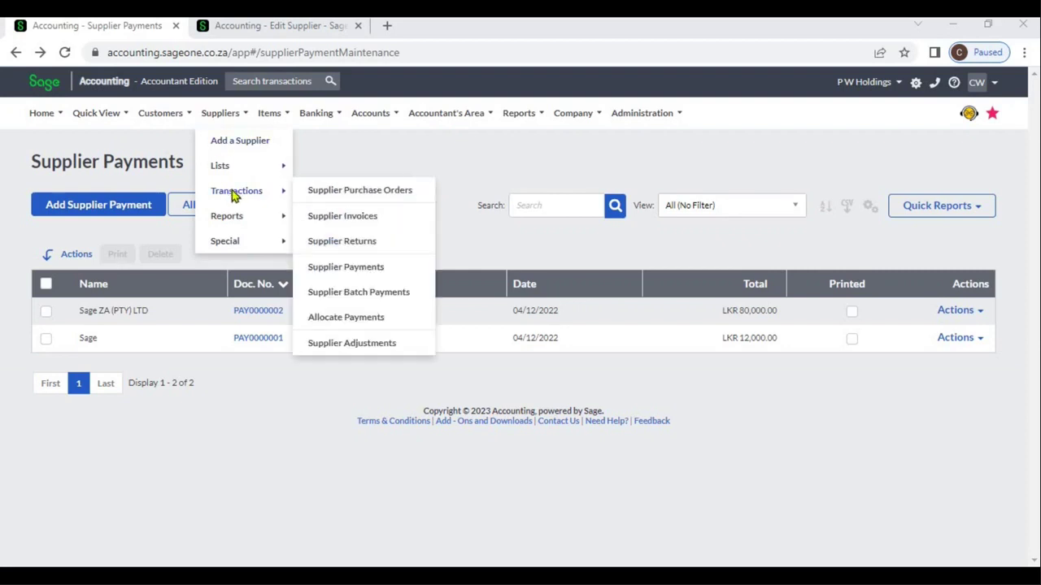
left_click(355, 266)
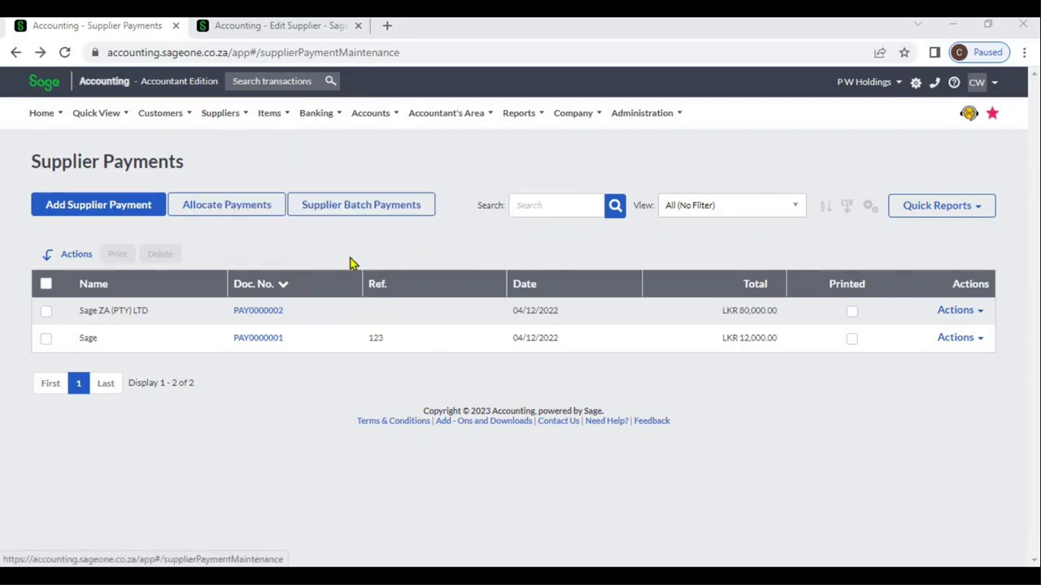
left_click(135, 216)
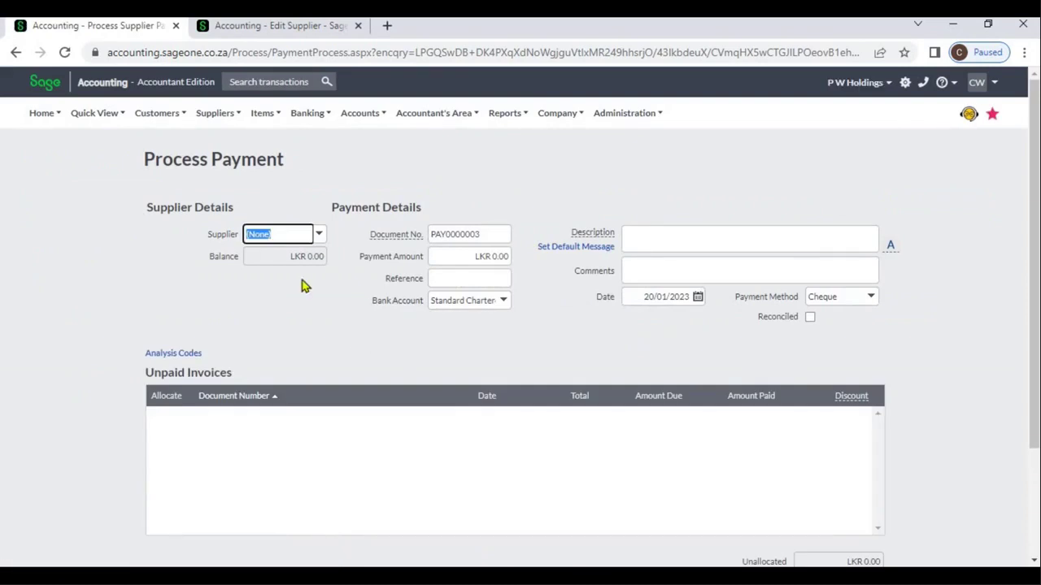
left_click(320, 244)
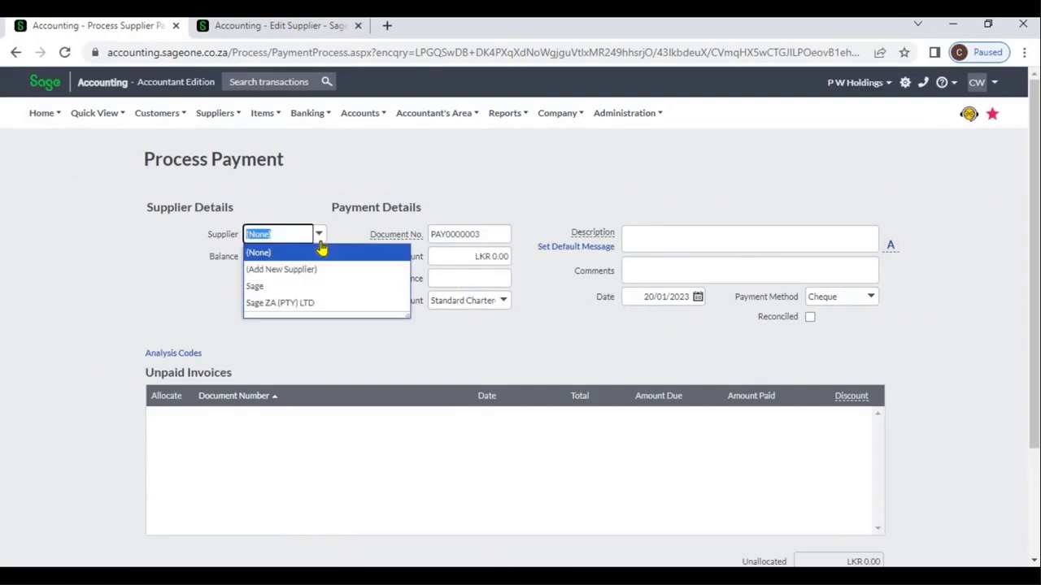
left_click(321, 305)
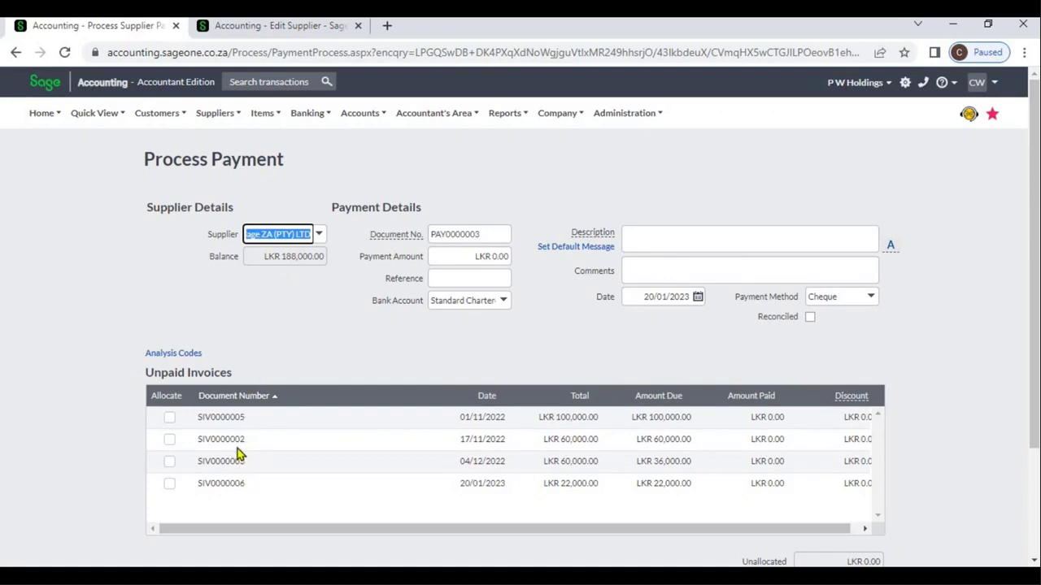
left_click(254, 336)
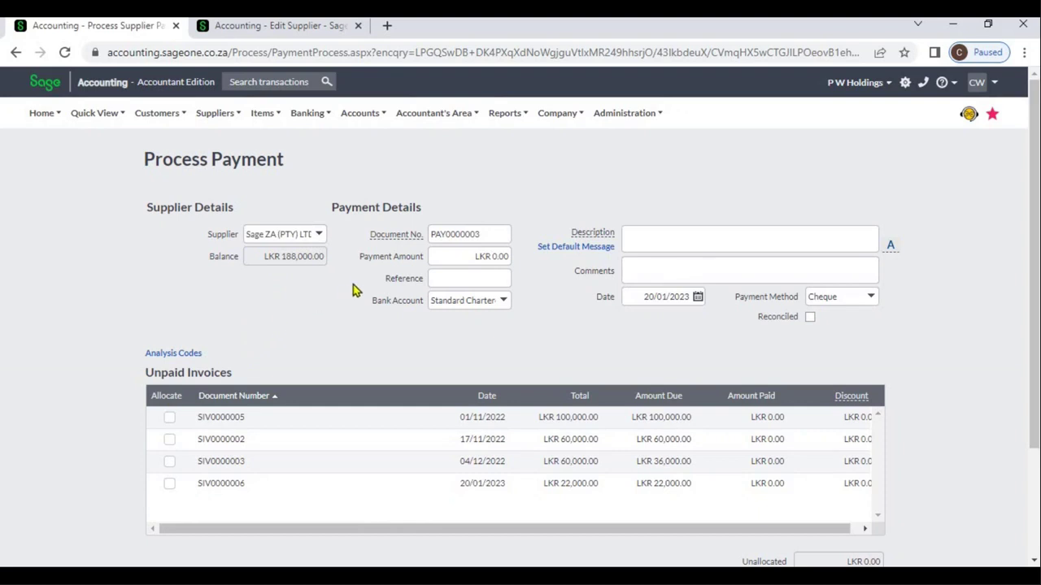
mouse_move(404, 233)
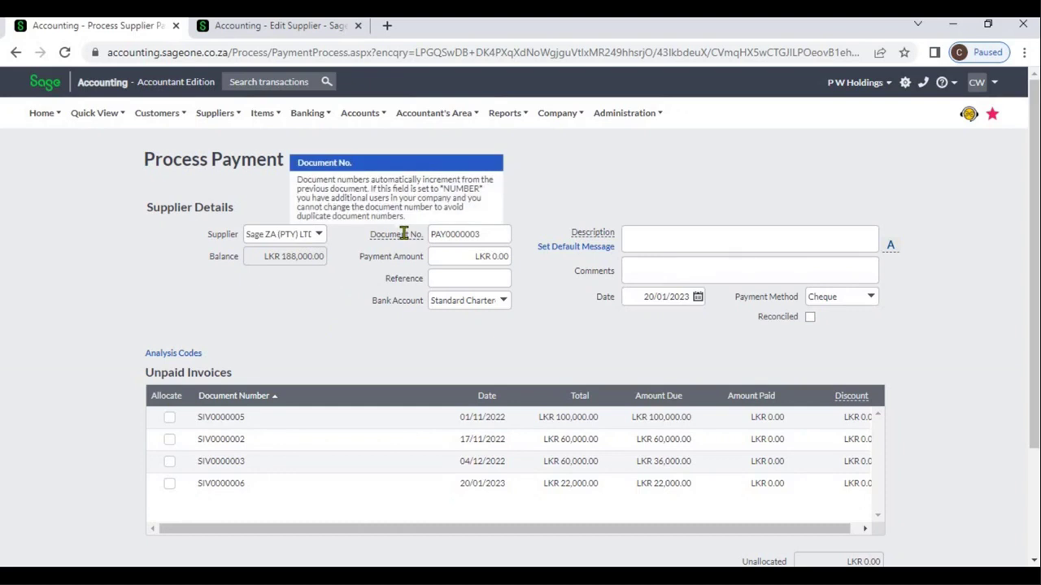
mouse_move(557, 113)
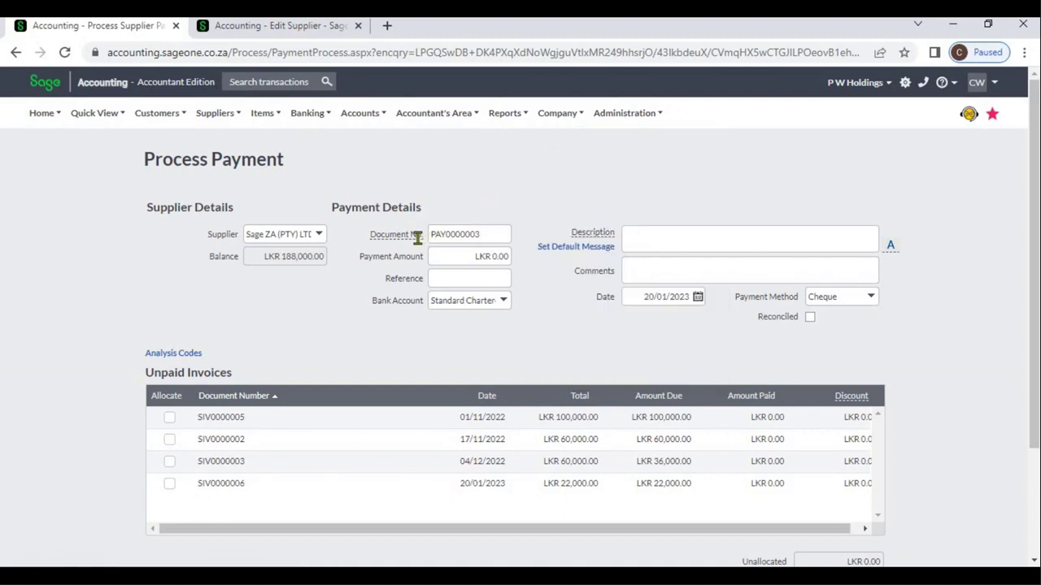
left_click(486, 257)
left_click(482, 279)
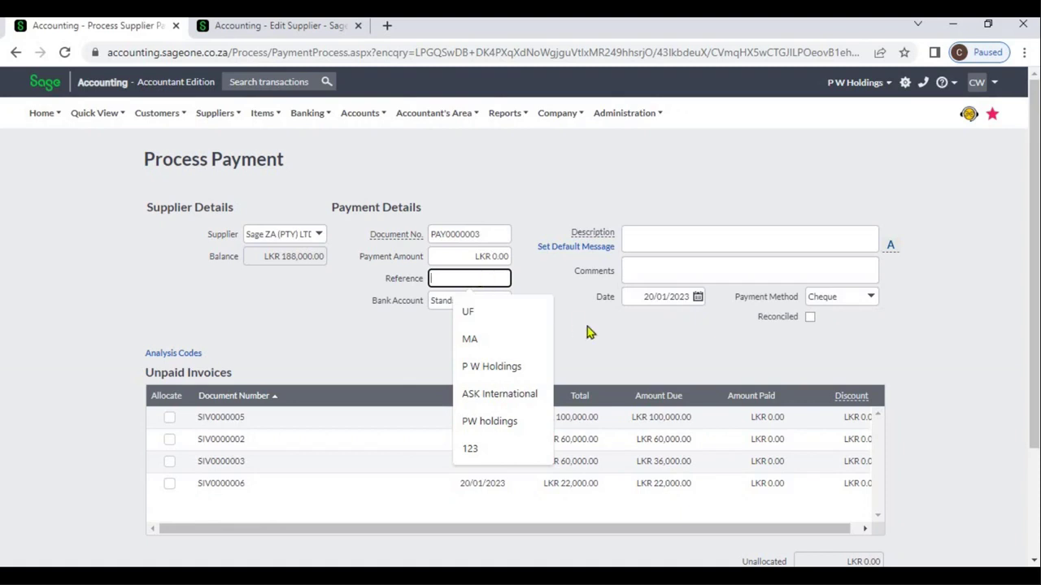
left_click(505, 301)
left_click(504, 301)
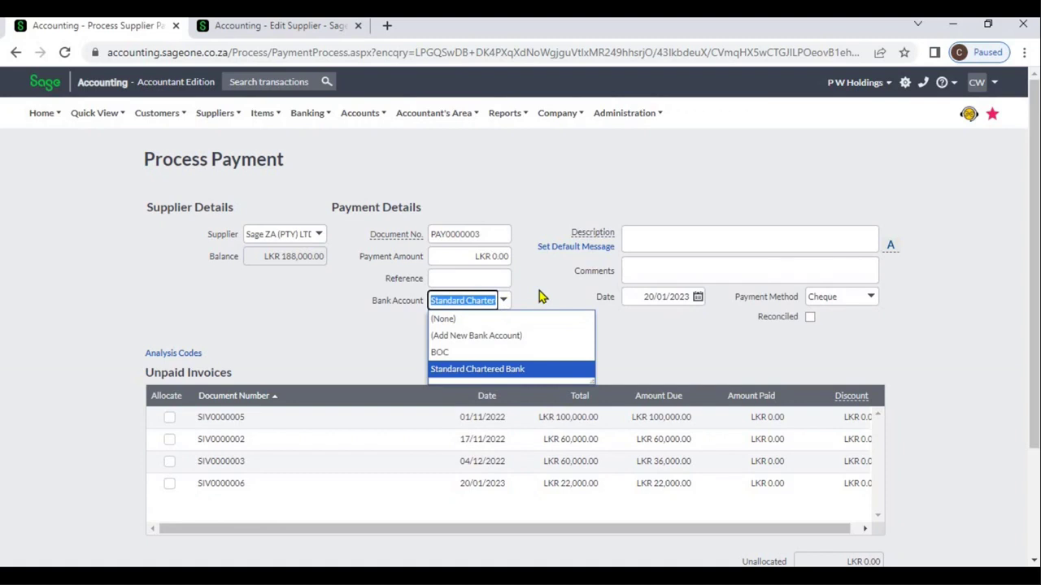
left_click(543, 298)
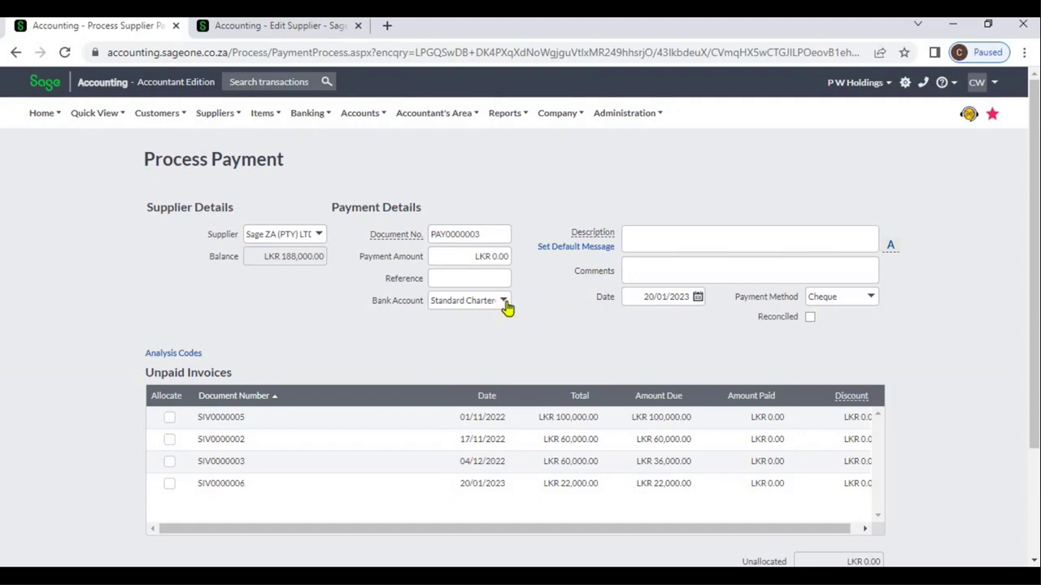
left_click(505, 300)
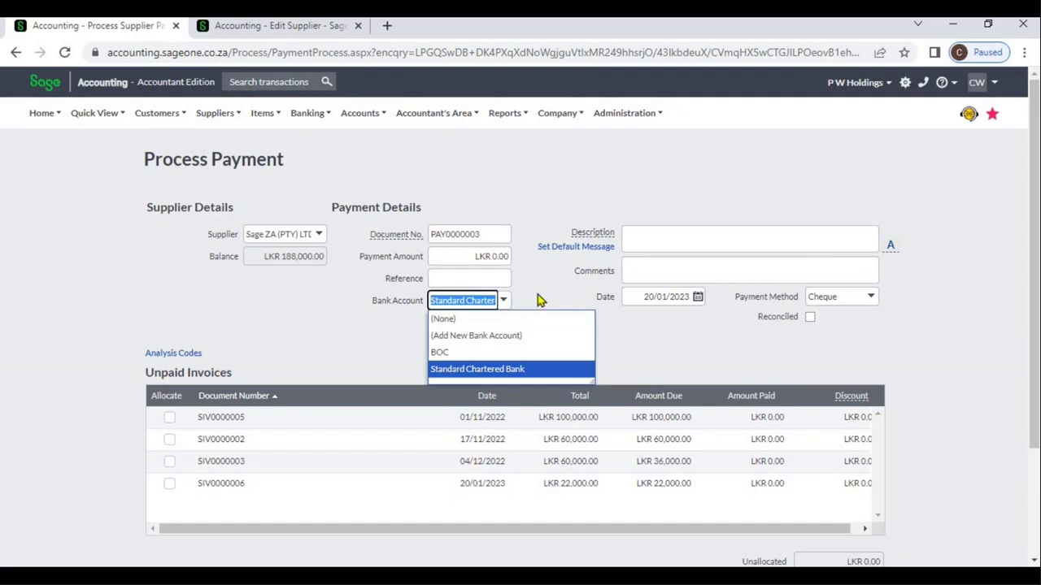
left_click(536, 301)
left_click(639, 243)
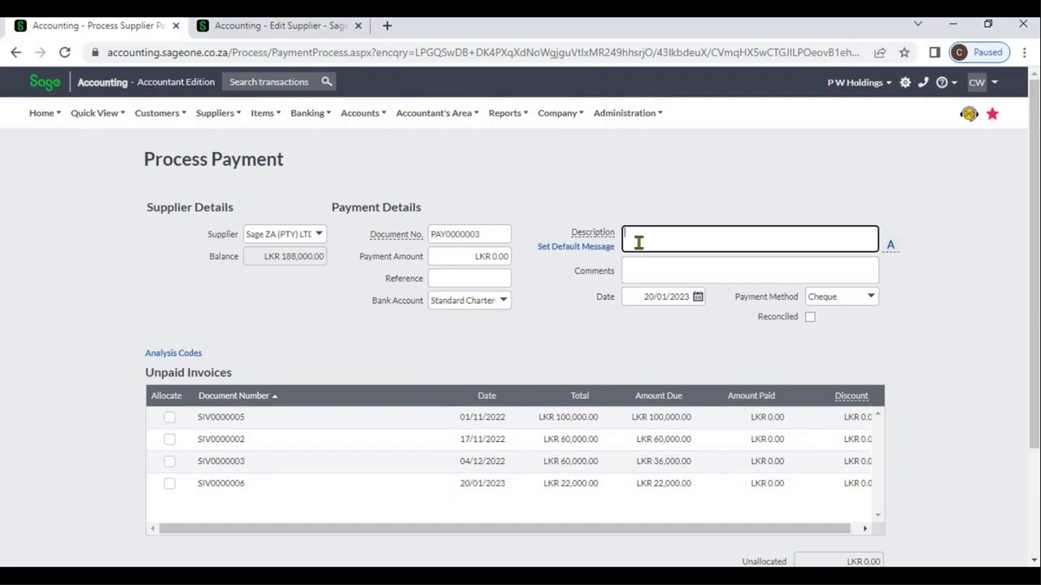
left_click(639, 273)
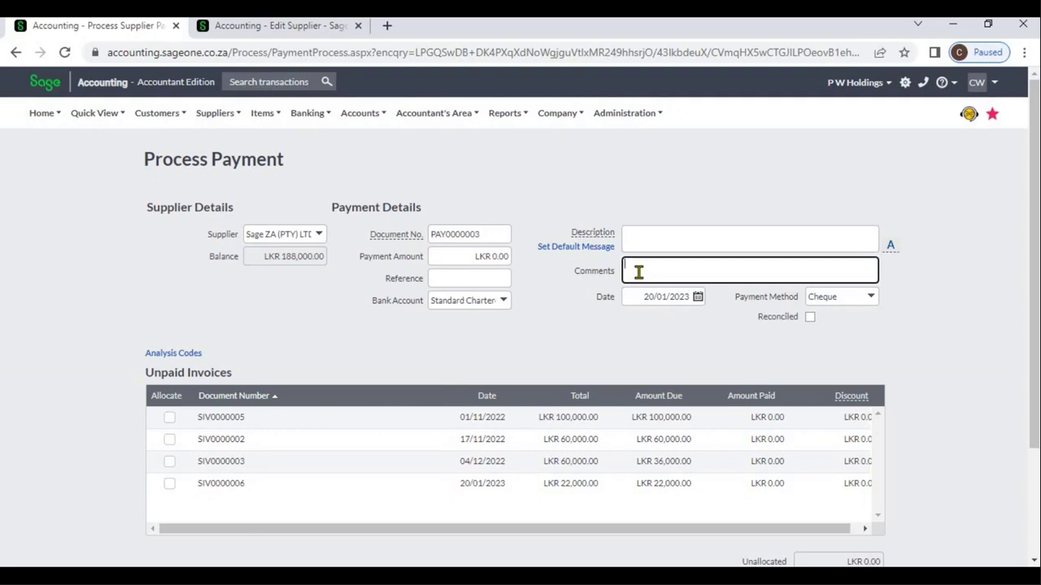
left_click(544, 337)
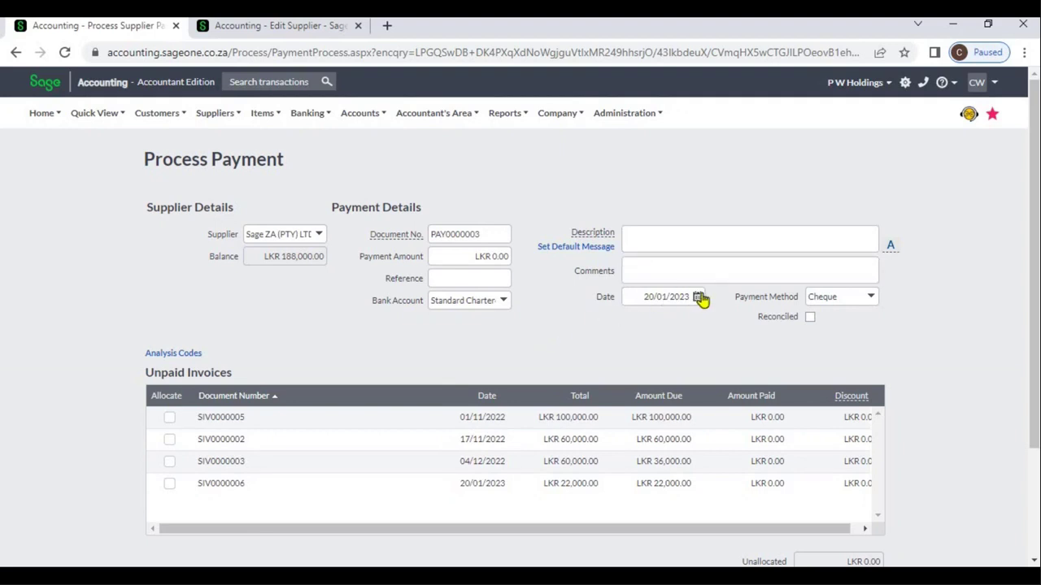
left_click(871, 298)
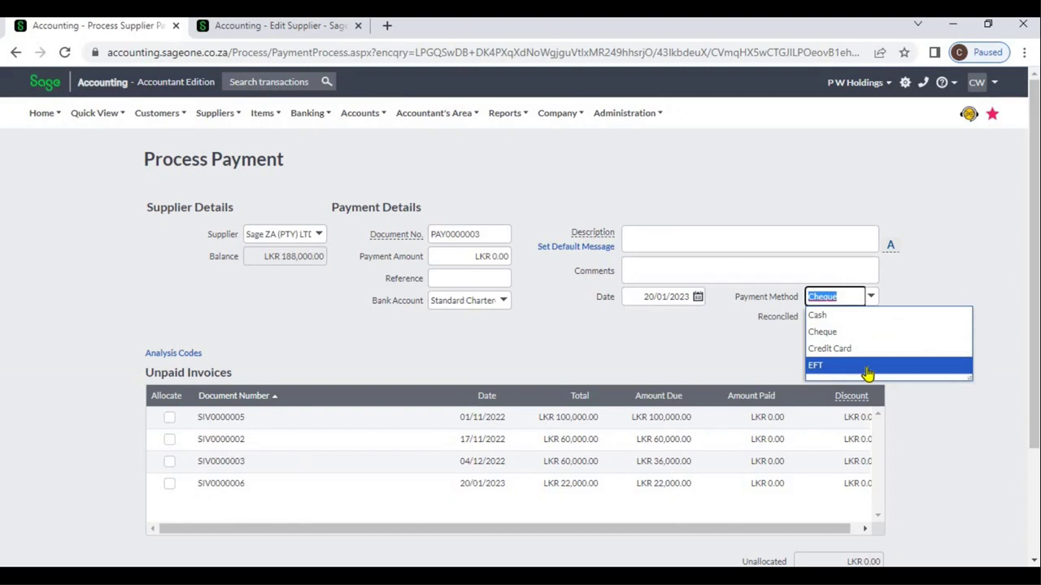
left_click(917, 277)
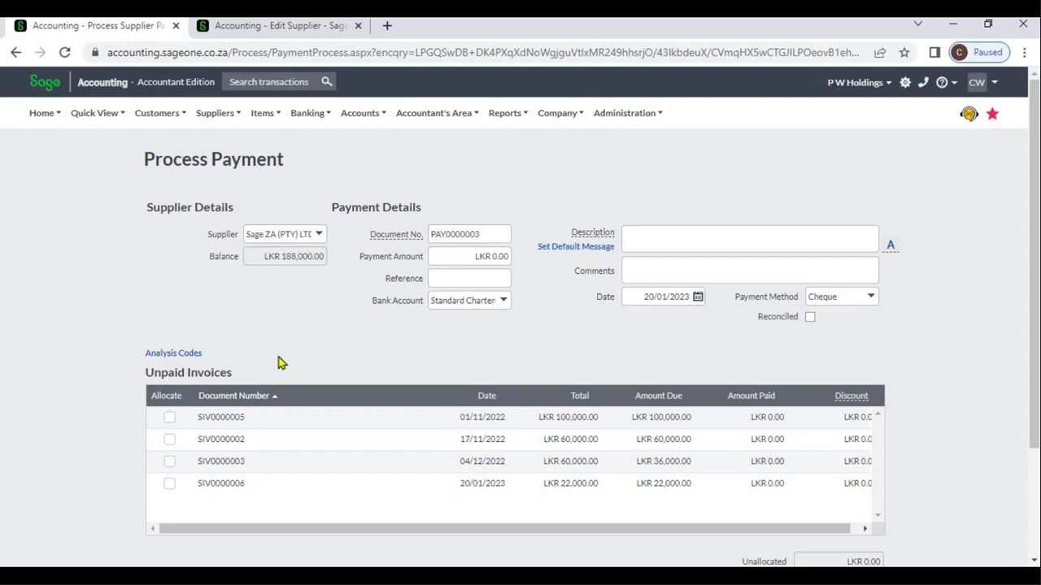
- Expand Analysis Codes to show Projects, Departments and Cost Centre, each set to (None)
left_click(196, 358)
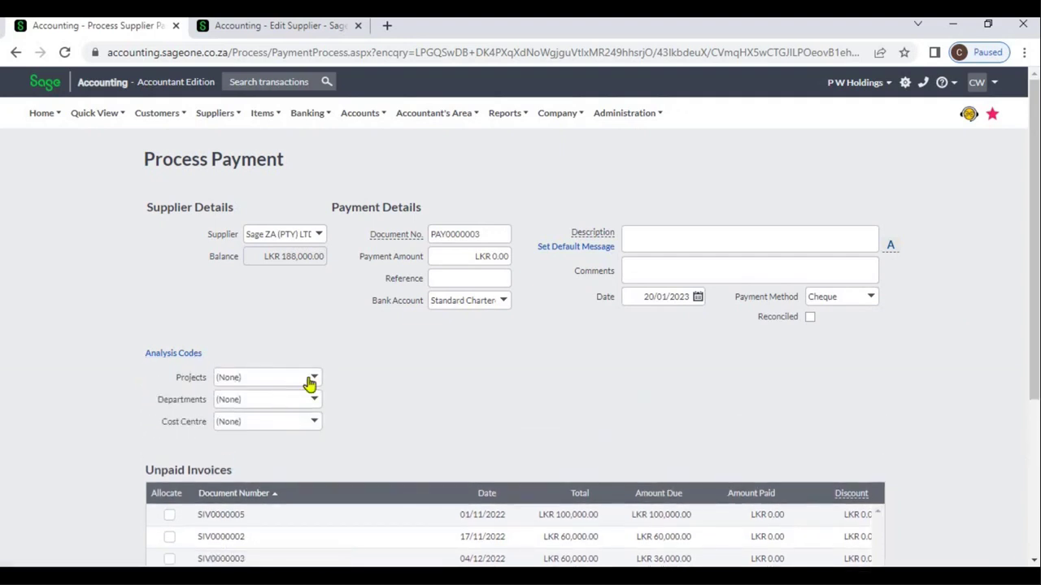
left_click(1034, 560)
scroll(1034, 560, "down", 2)
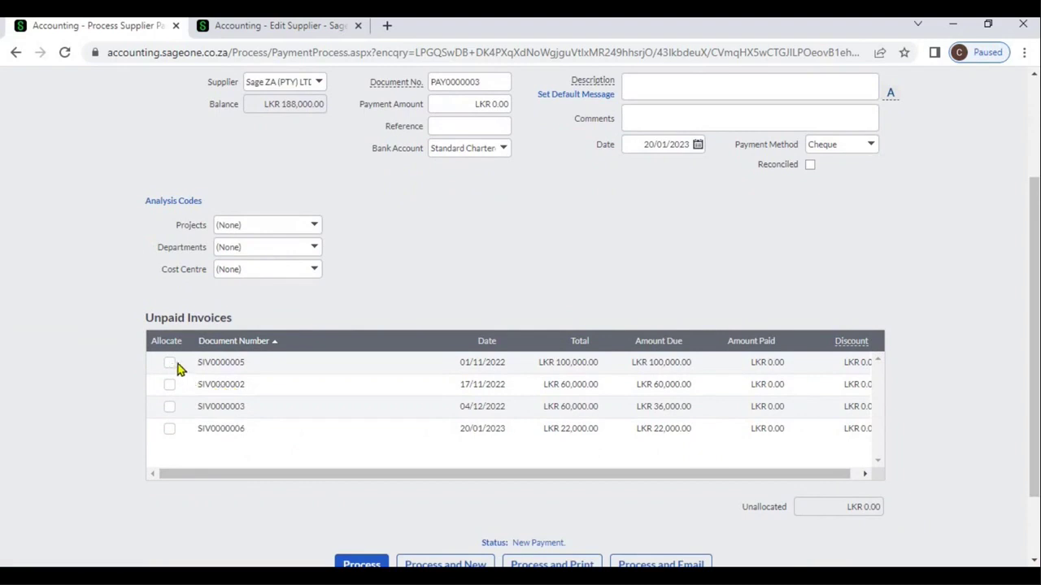
- Allocate the payment to SIV0000005 and SIV0000002, paying 25,000.00 on SIV0000002
left_click(448, 109)
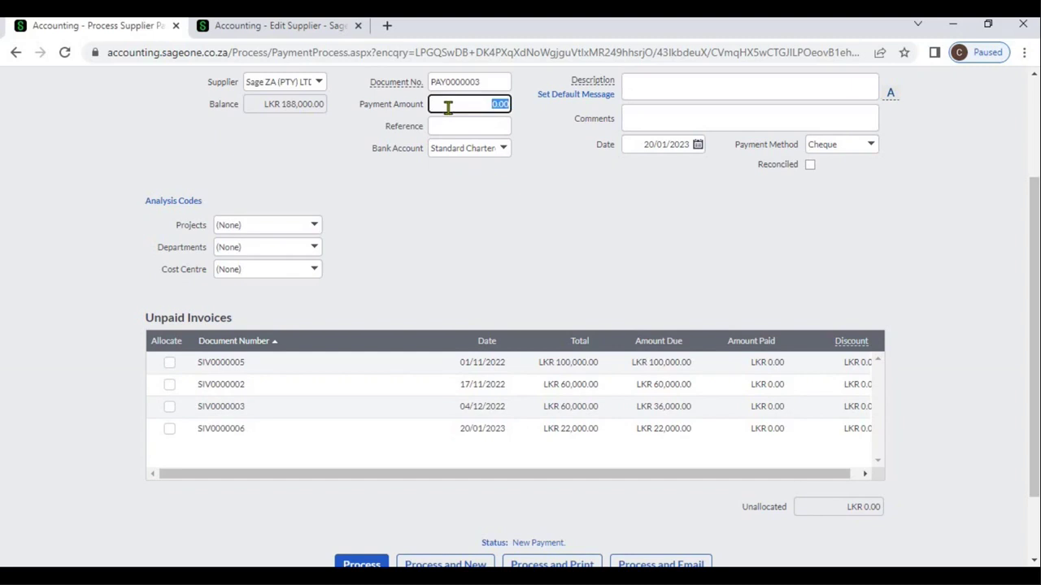
left_click(409, 259)
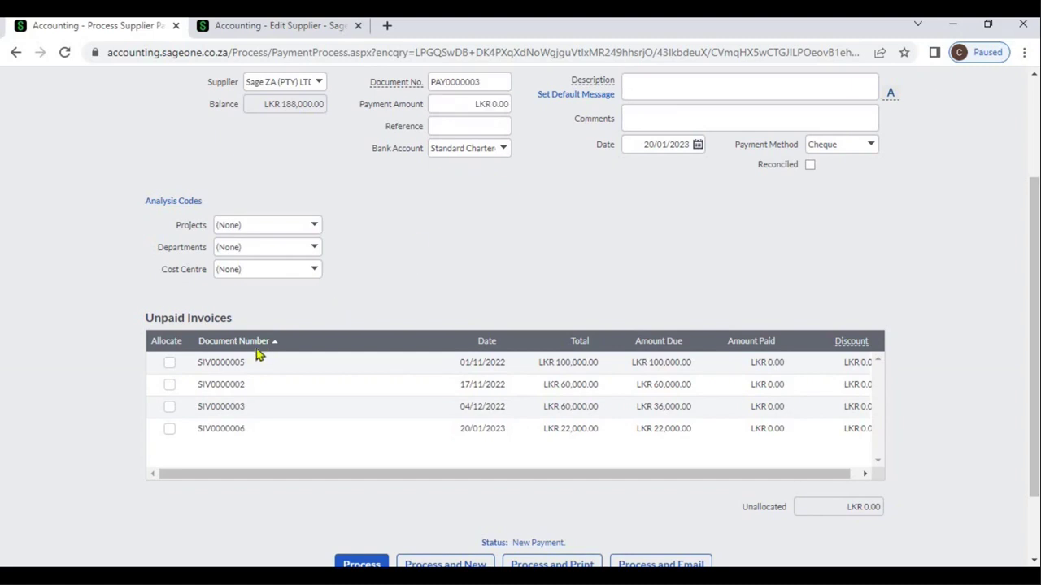
left_click(169, 365)
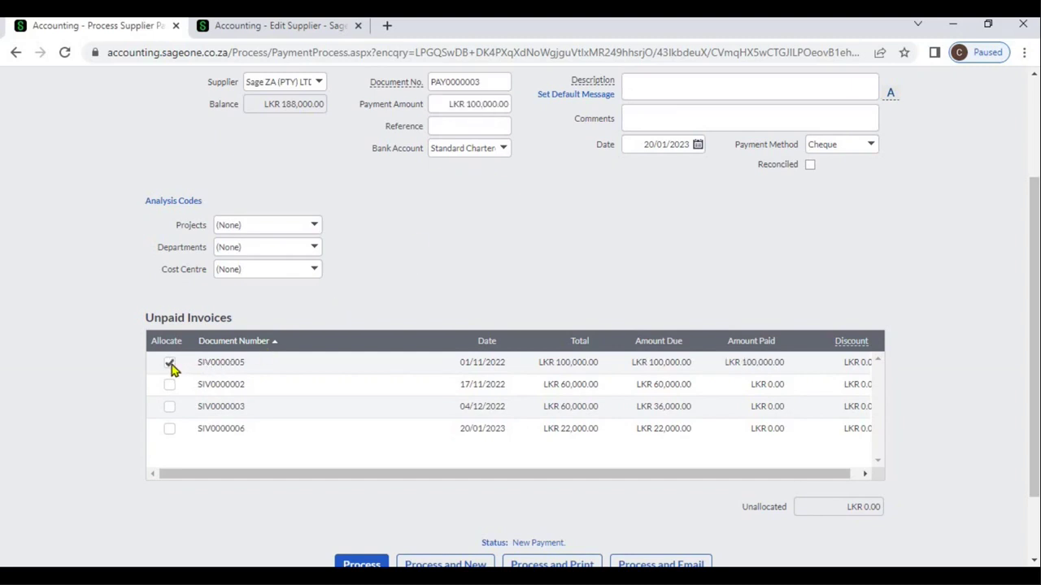
left_click(169, 386)
left_click(755, 386)
type("25000")
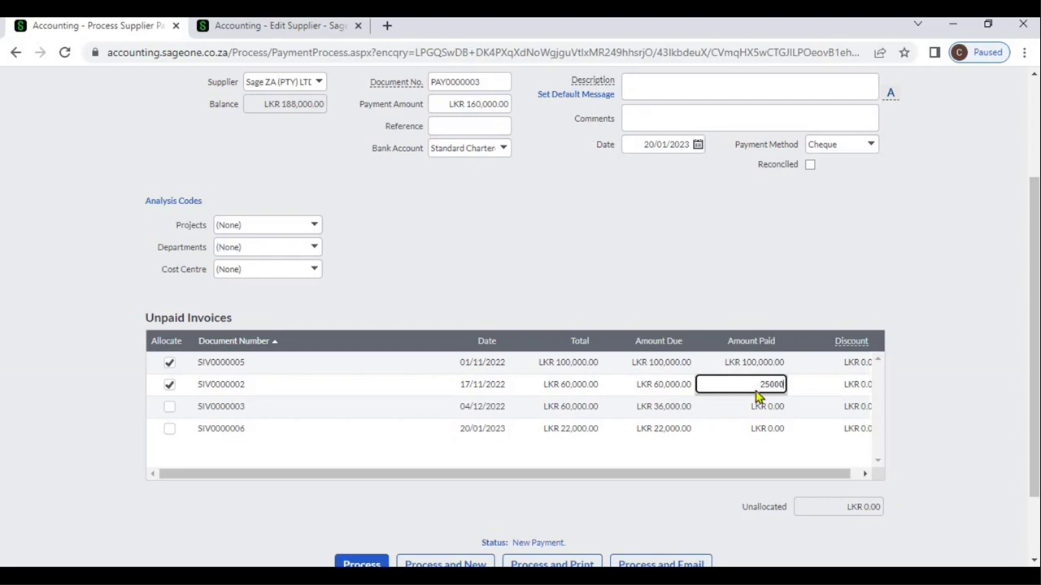
key("Tab")
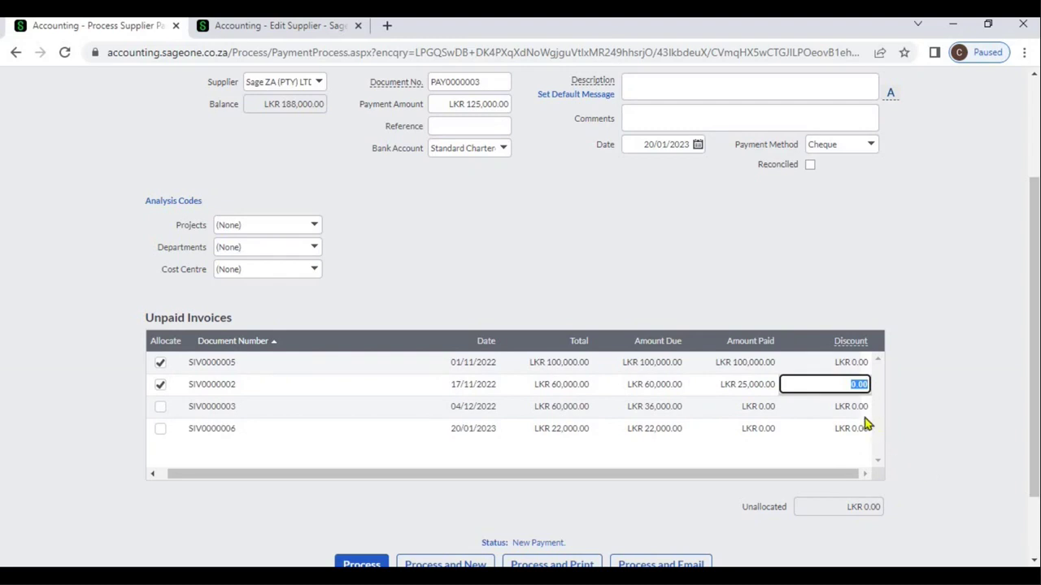
- Leave the discount at 0.00 and remove the allocation to SIV0000005
mouse_move(855, 348)
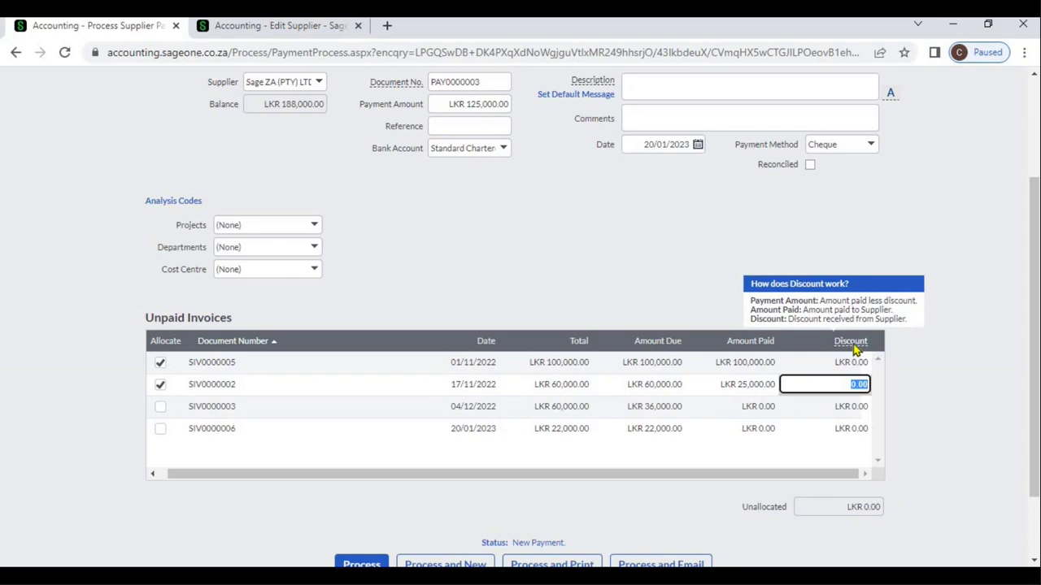
left_click(940, 391)
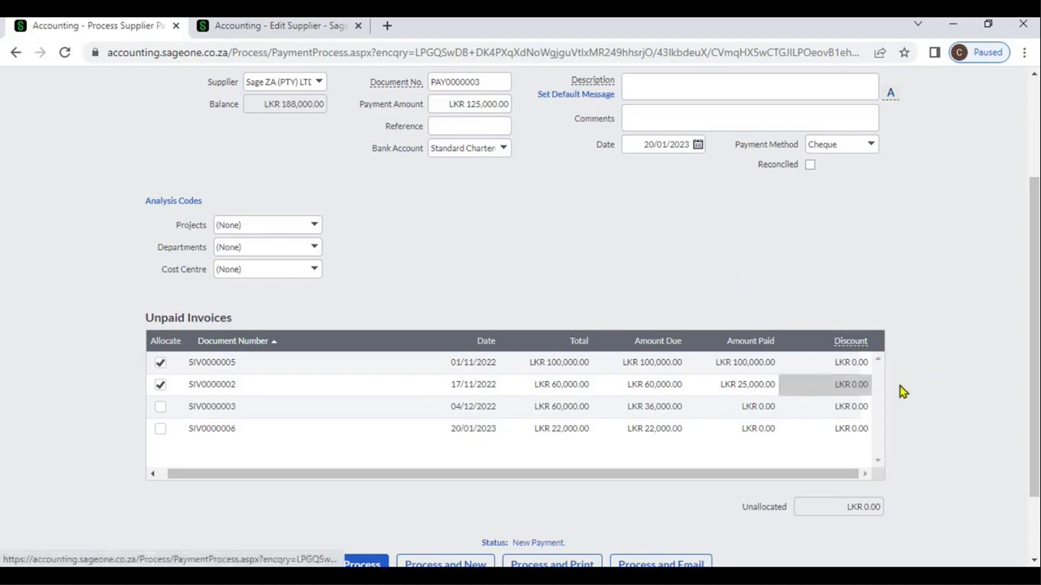
left_click(160, 364)
- Remove the allocation to SIV0000002 and check the Edit Supplier tab before returning
left_click(160, 387)
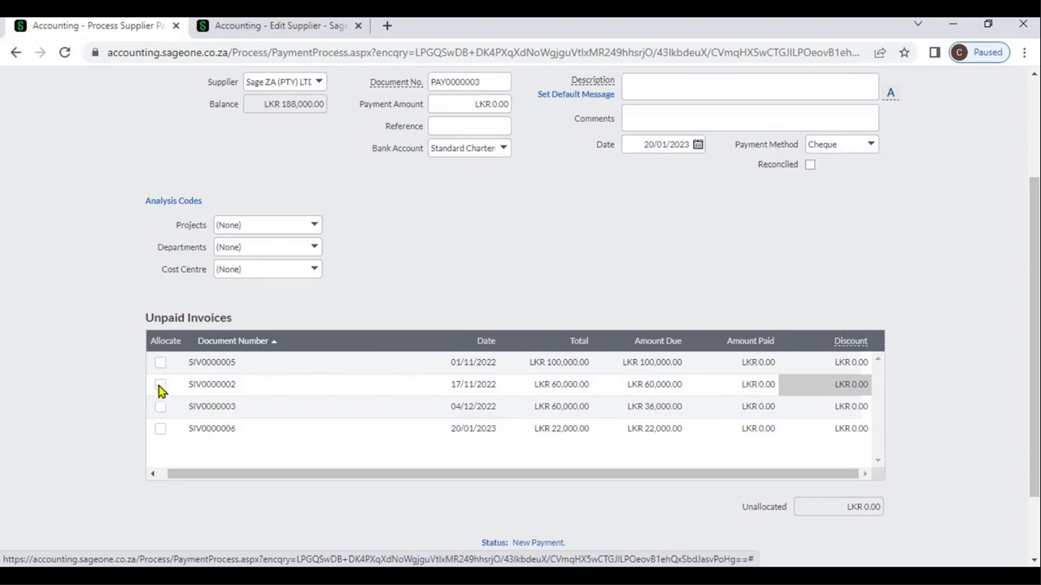
left_click(249, 31)
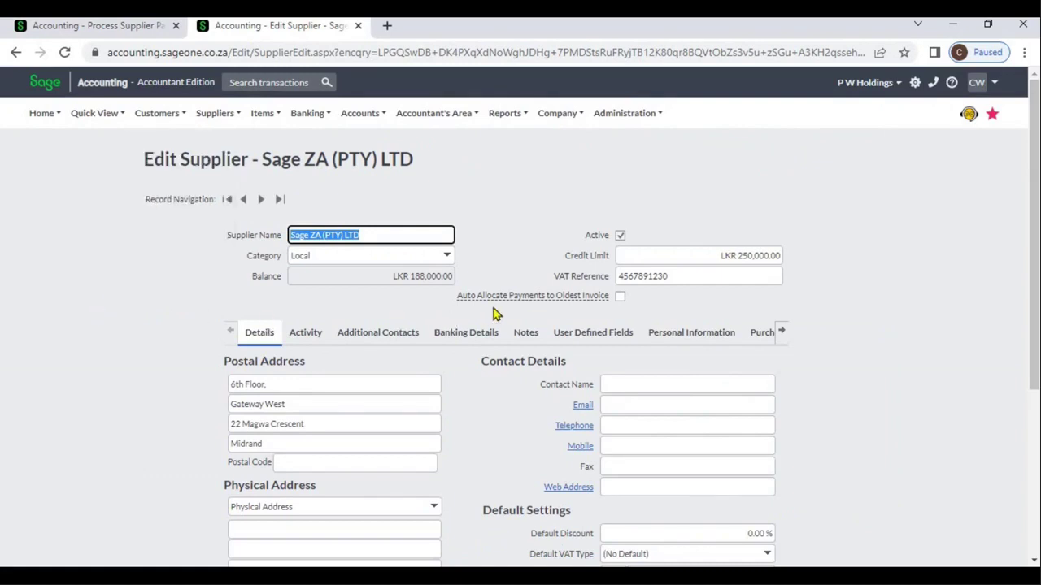
mouse_move(499, 299)
left_click(98, 26)
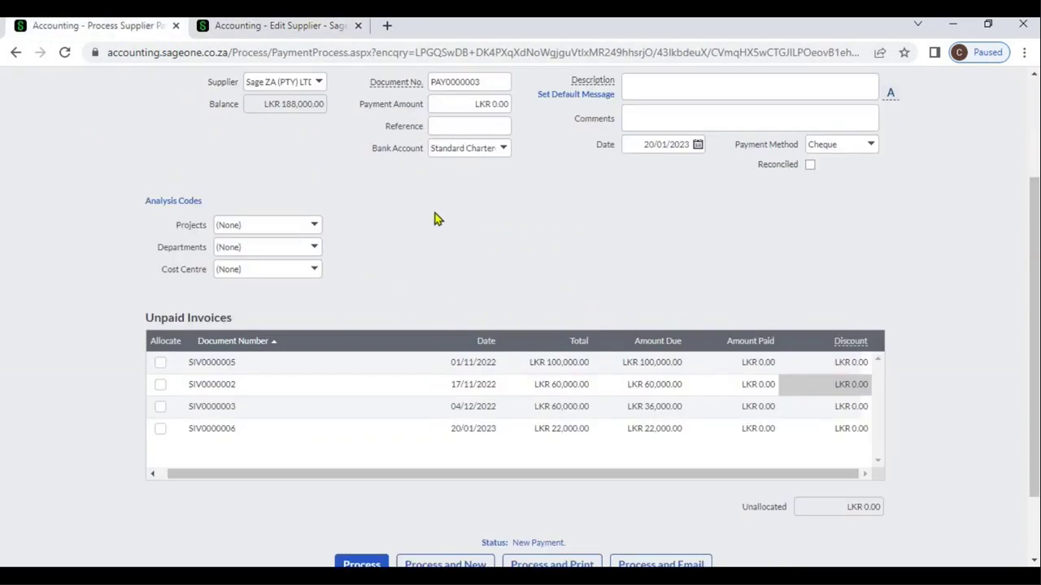
- Set the payment amount to LKR 15,000.00, leaving it entirely unallocated
left_click(437, 104)
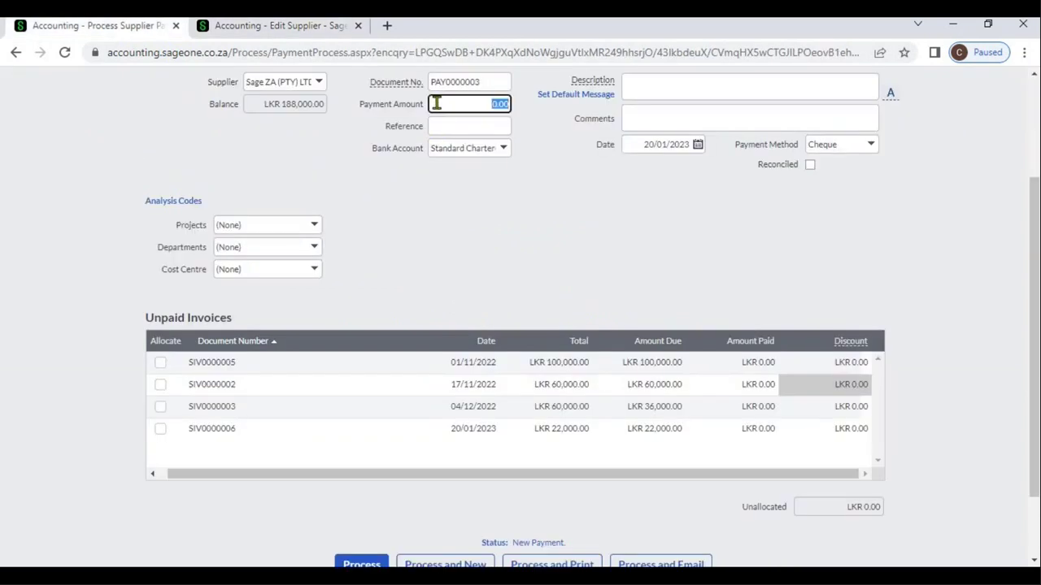
type("150")
key("Tab")
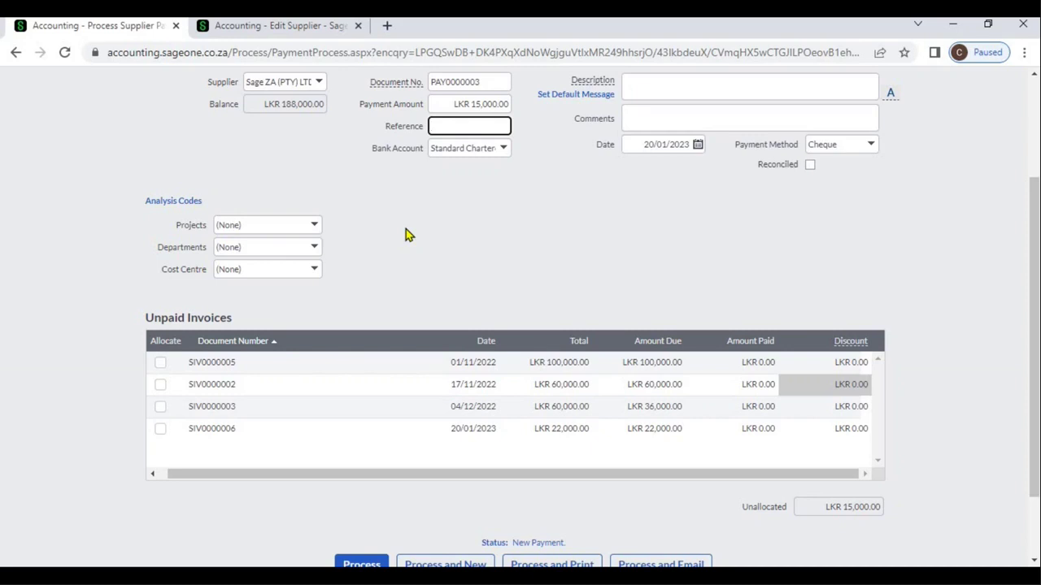
- Enable Auto Allocate Payments to Oldest Invoice for Sage ZA (PTY) LTD and save the supplier
left_click(296, 26)
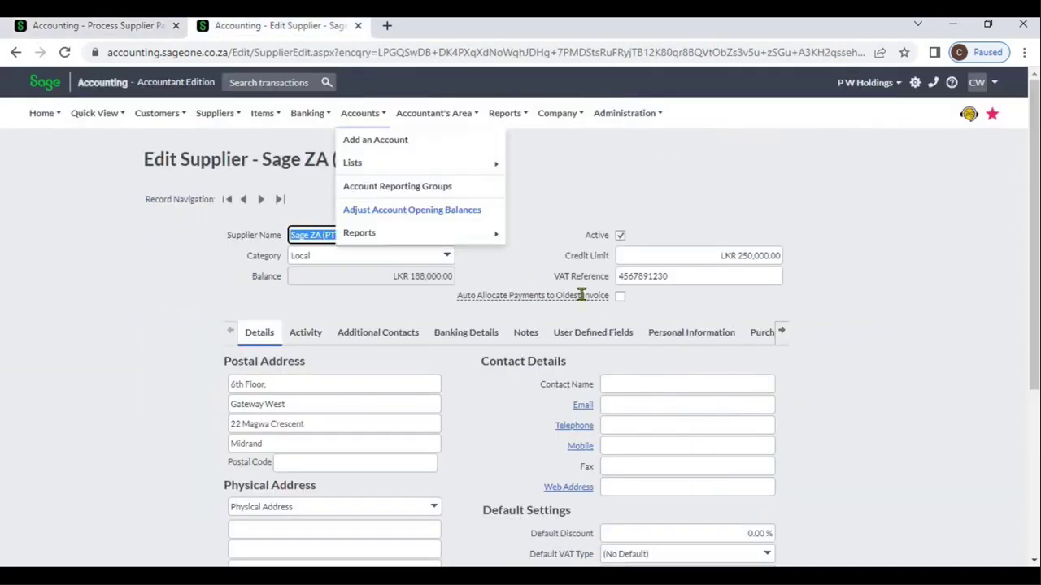
left_click(620, 297)
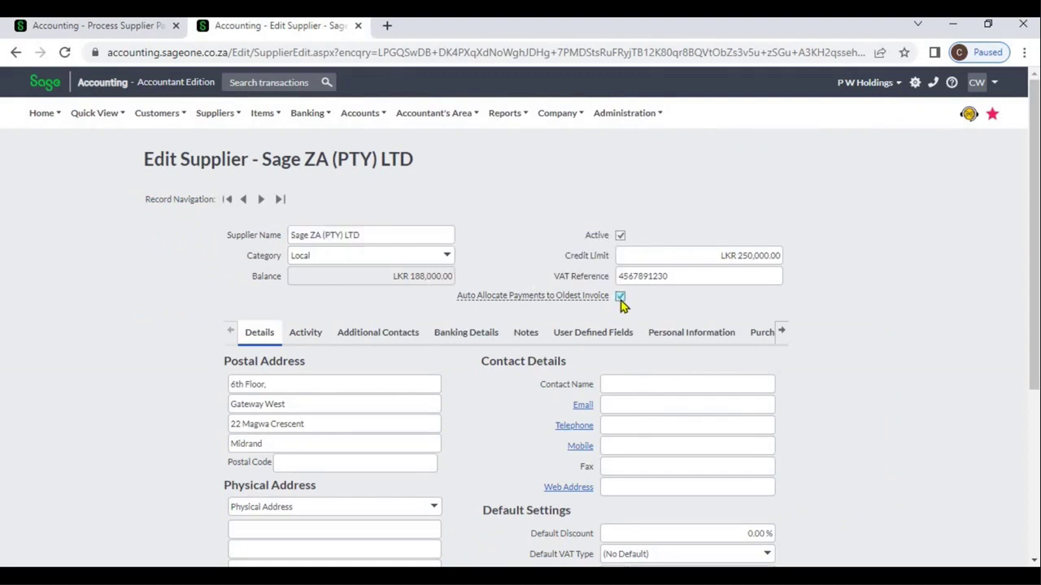
scroll(1008, 459, "down", 4)
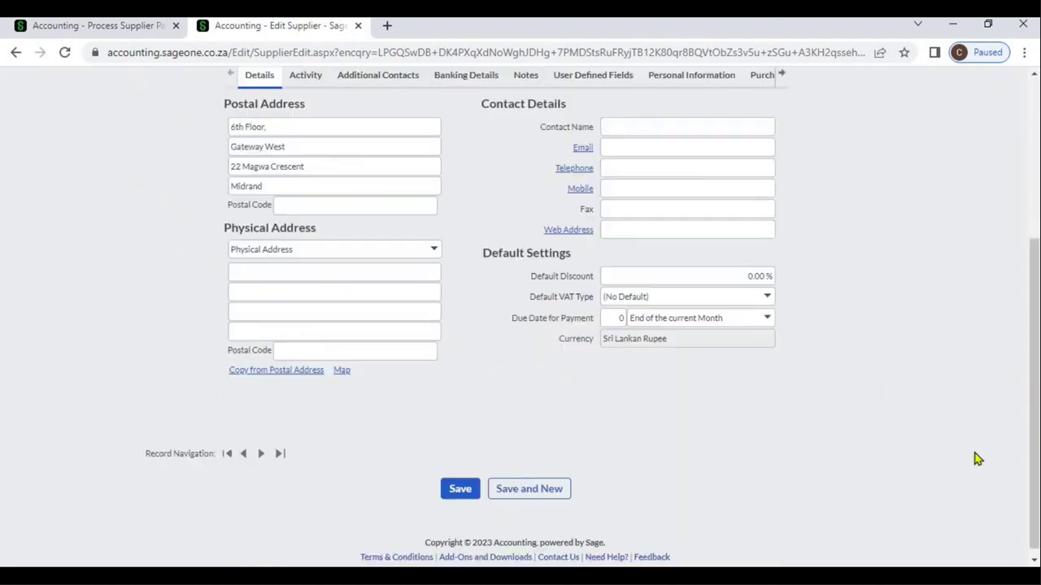
left_click(460, 486)
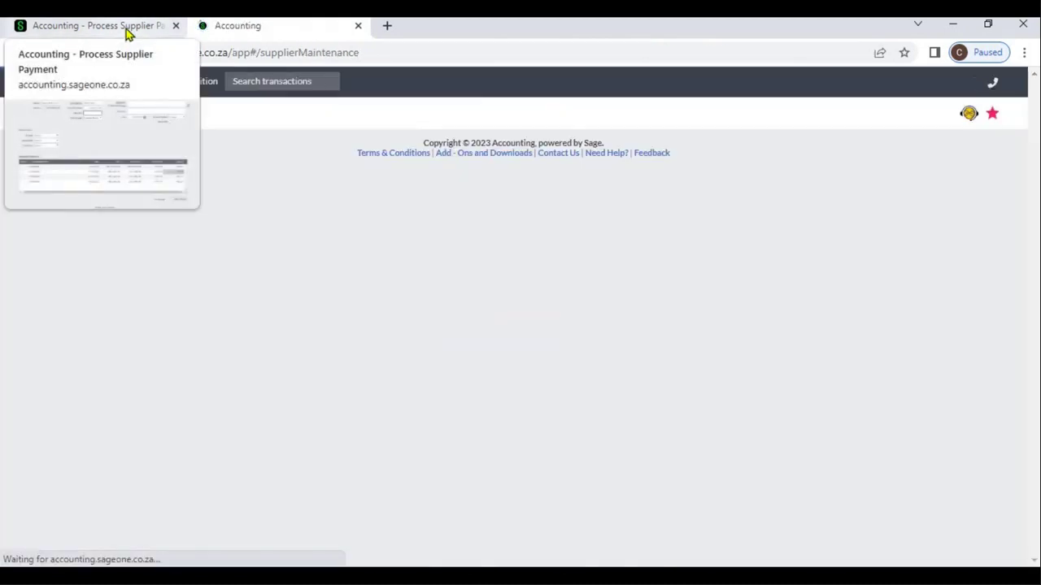
left_click(126, 28)
- Discard the unsaved payment and start a new one for Sage ZA (PTY) LTD
left_click(16, 52)
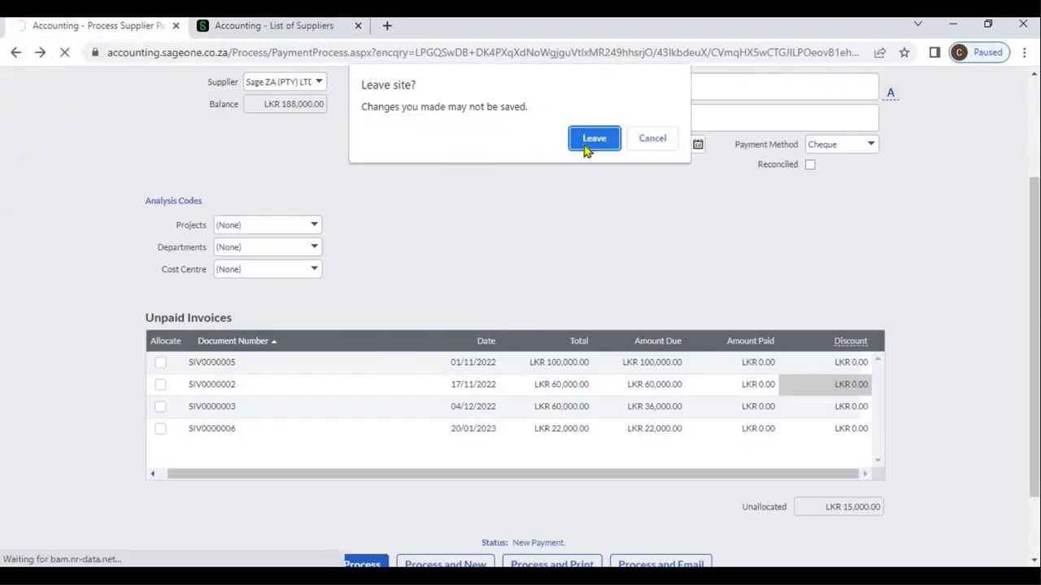
left_click(587, 151)
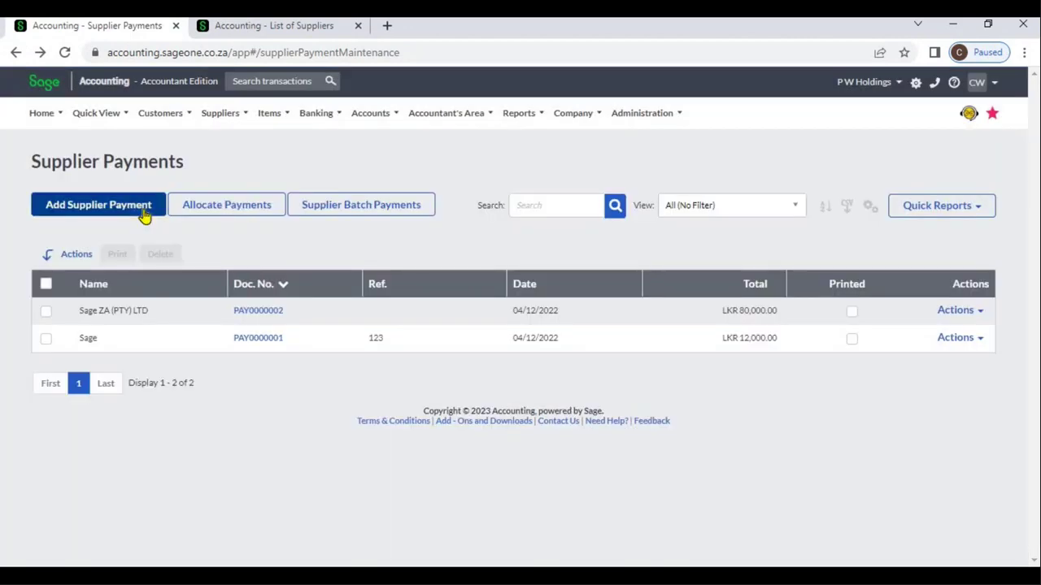
left_click(144, 213)
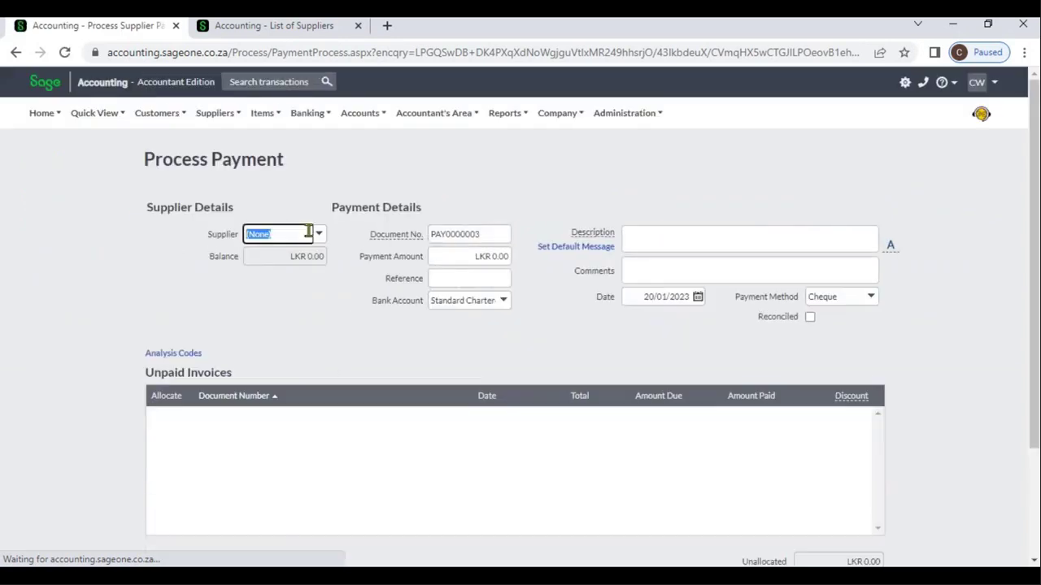
left_click(319, 236)
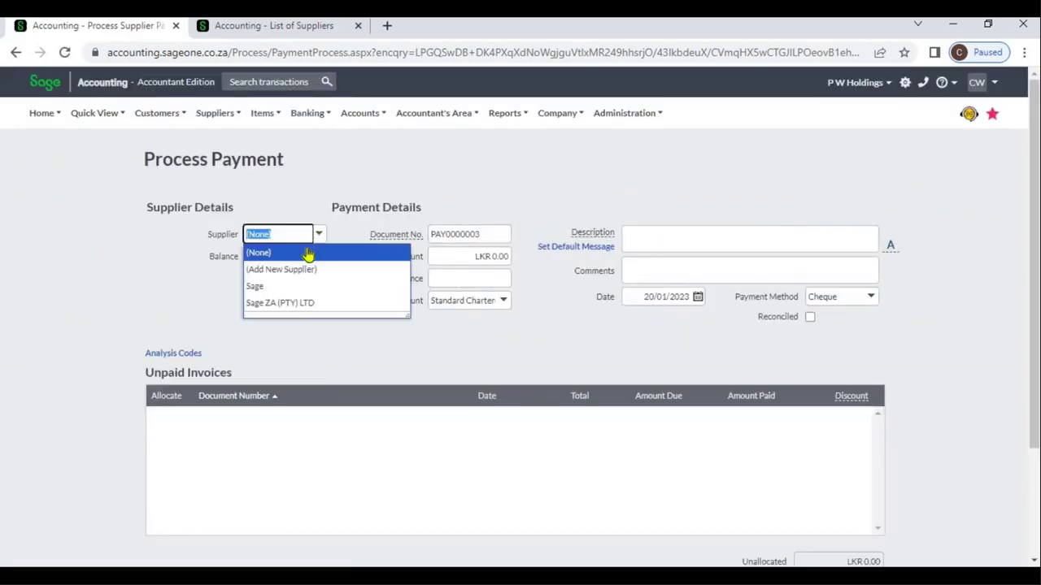
left_click(301, 303)
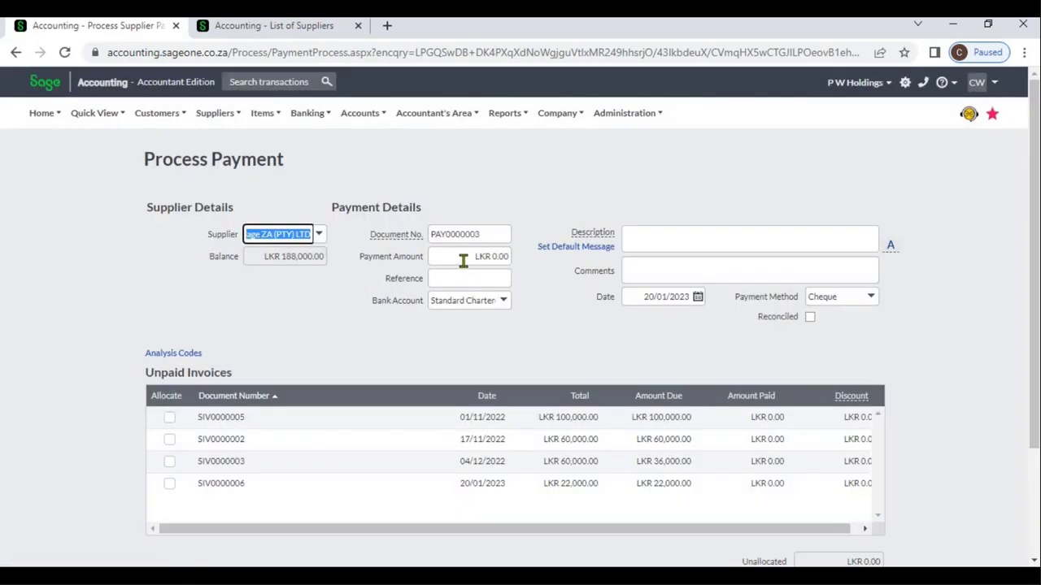
- Enter a LKR 170,000.00 payment, auto-allocated across SIV0000005, SIV0000002 and SIV0000003
left_click(463, 257)
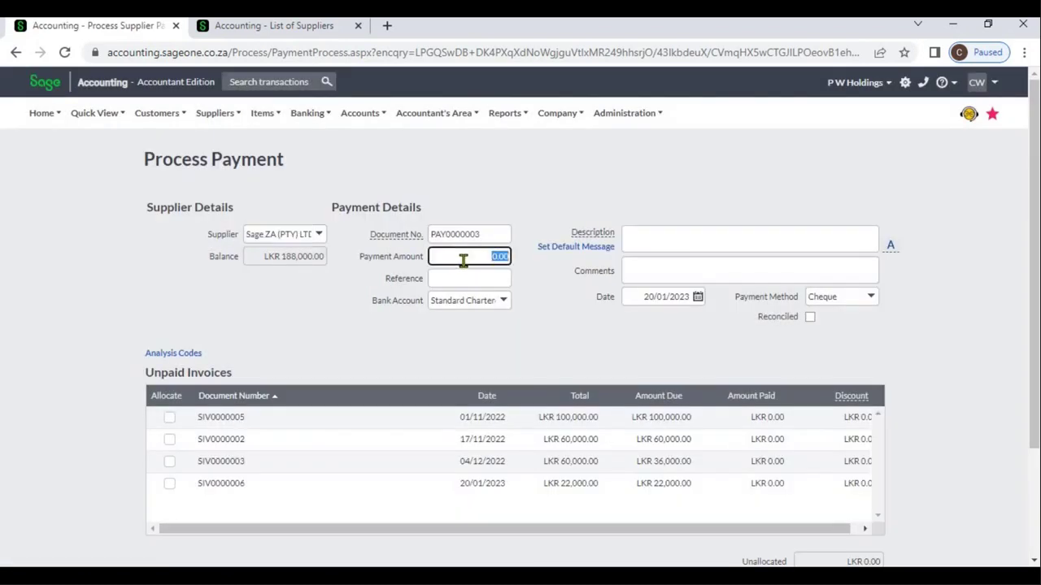
type("170000")
key("Tab")
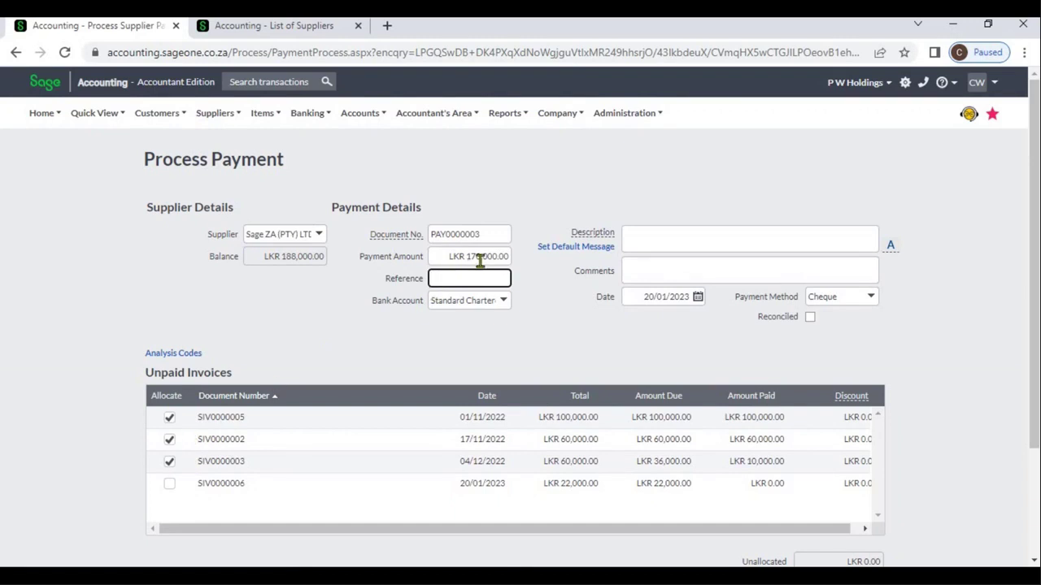
left_click(480, 259)
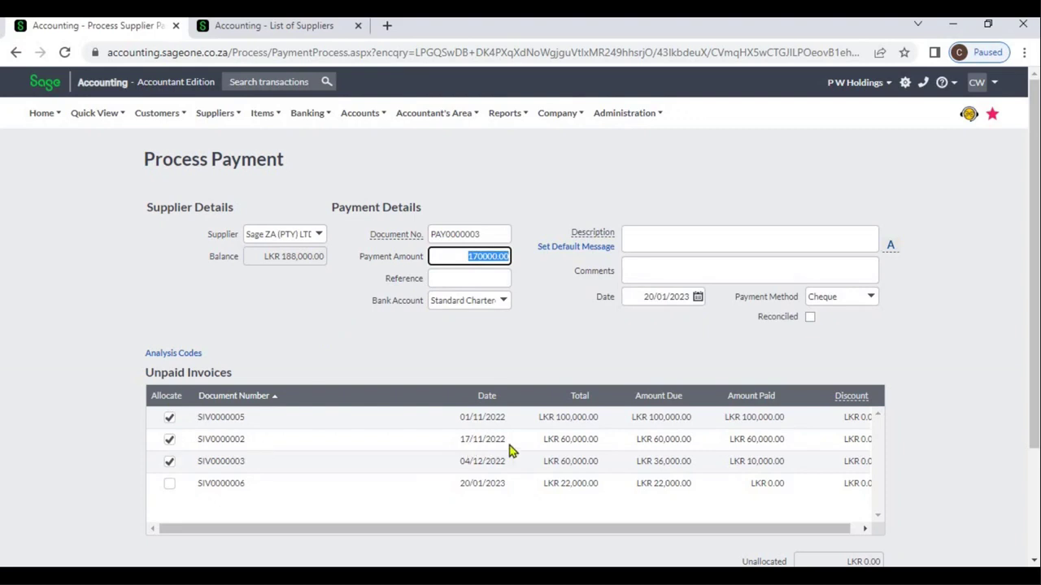
left_click(1032, 484)
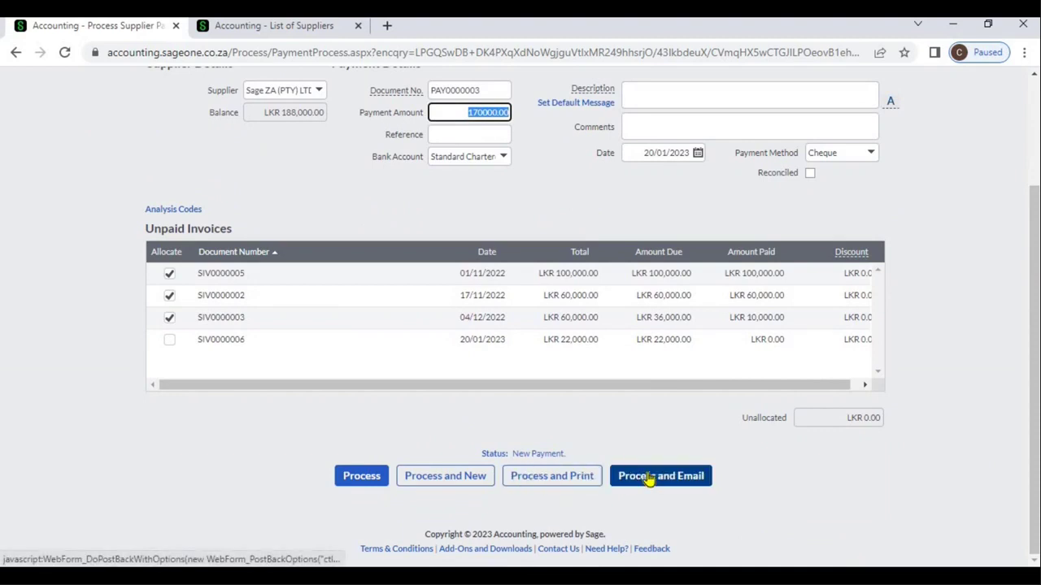
left_click(794, 490)
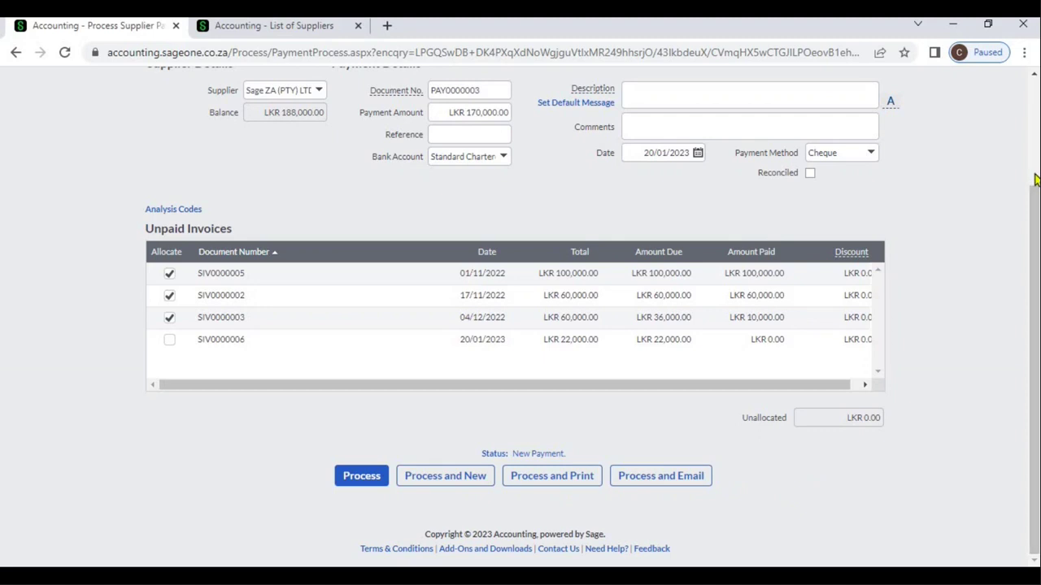
scroll(697, 140, "up", 2)
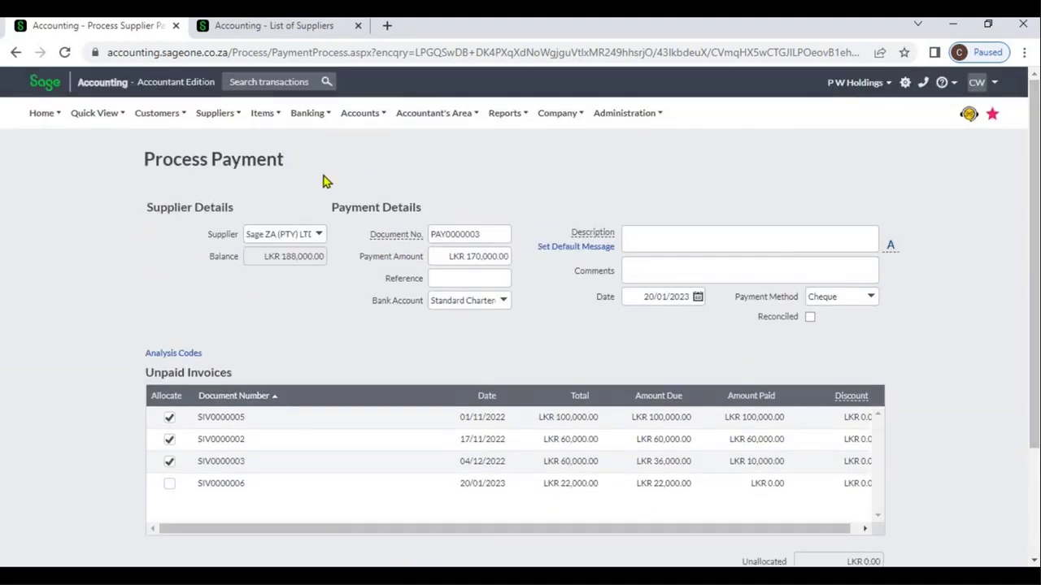
- Discard the draft and create a LKR 60,000.00 payment from invoice SIV0000002 on Supplier Invoices
left_click(215, 113)
mouse_move(220, 190)
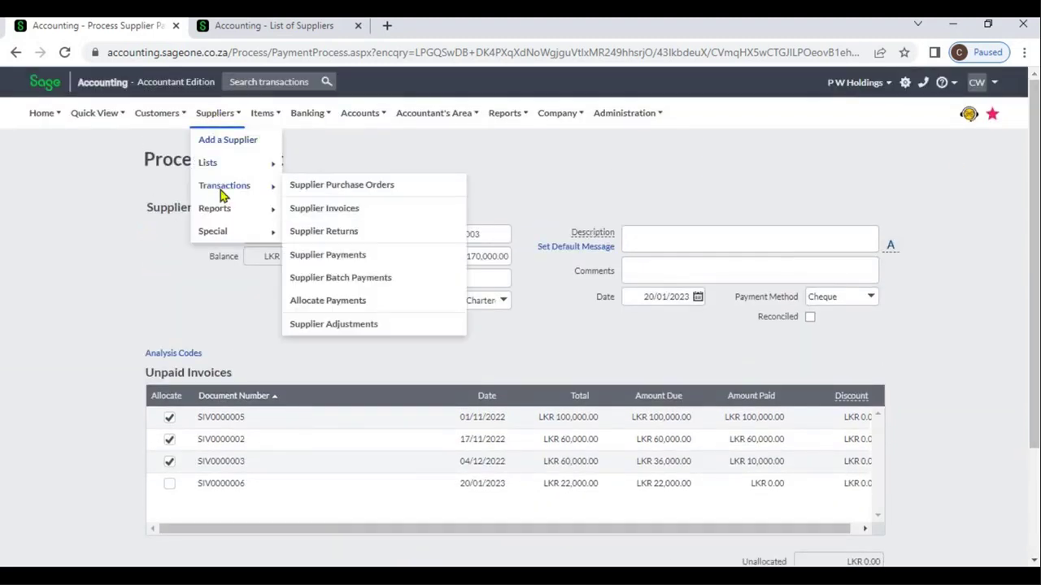
left_click(314, 212)
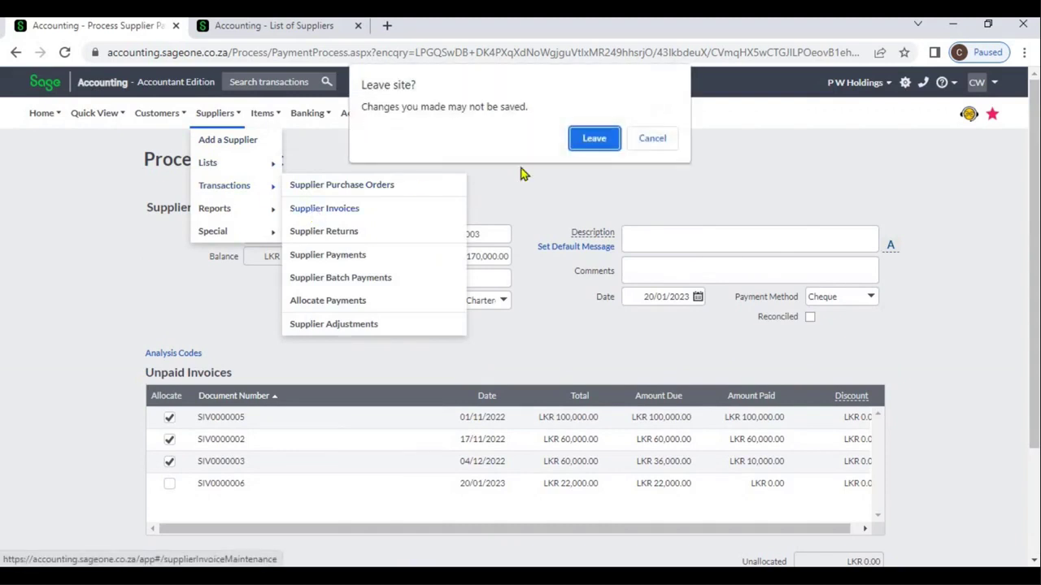
left_click(591, 138)
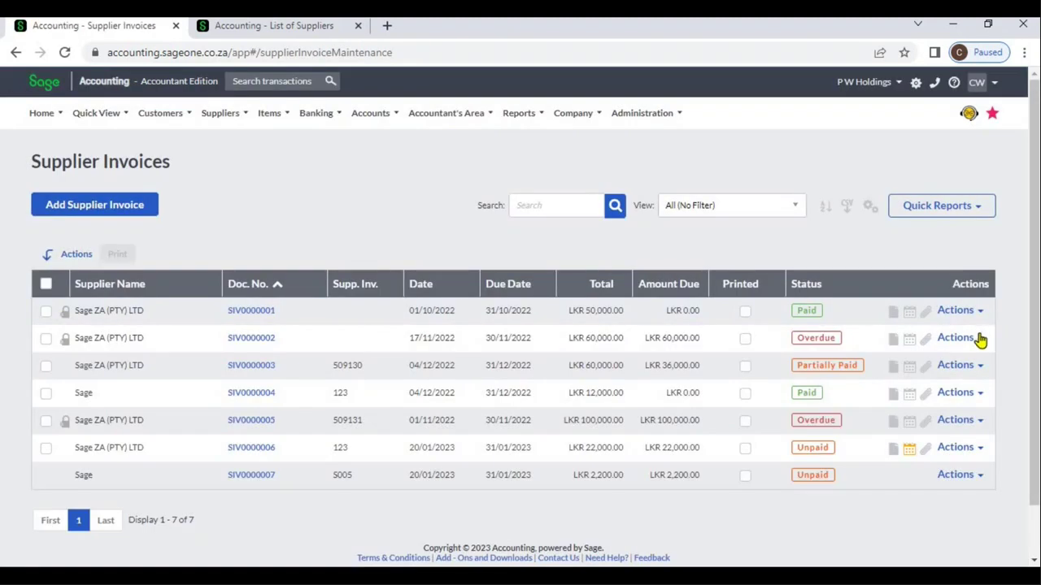
left_click(979, 340)
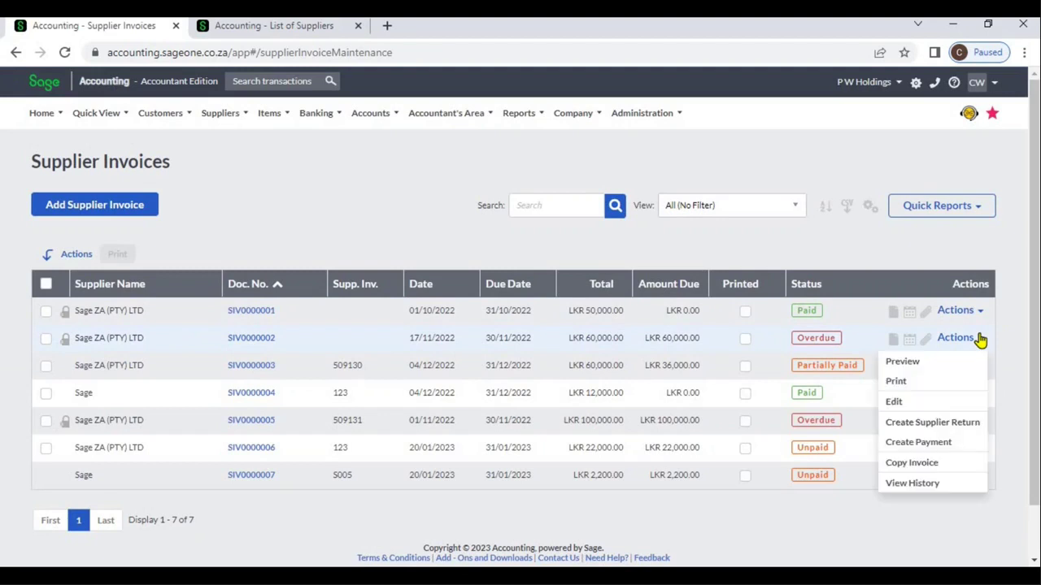
left_click(937, 443)
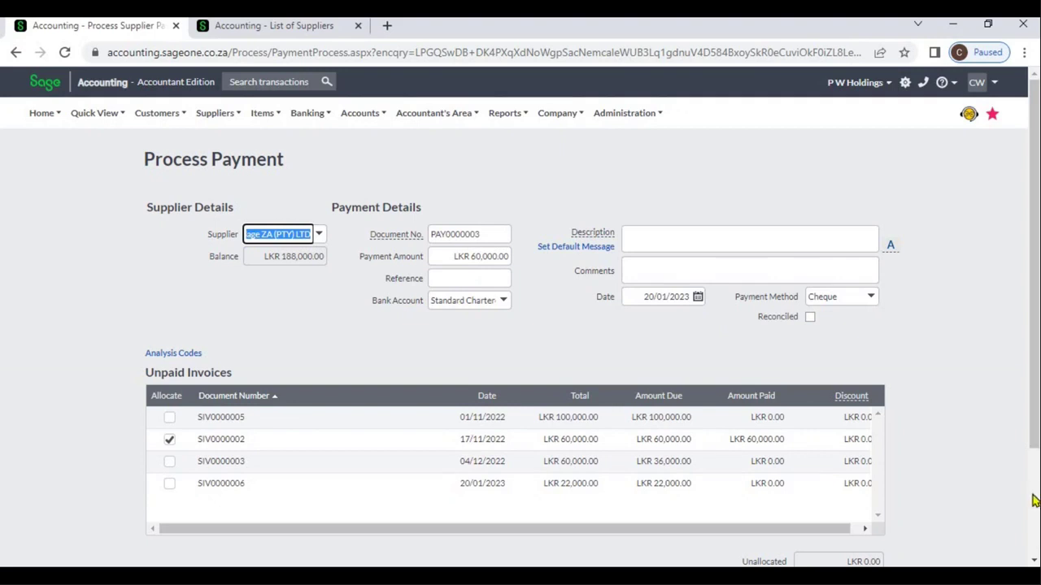
- Review the drafted SIV0000002 payment by scrolling down the Process Payment page and back up
scroll(1033, 500, "down", 2)
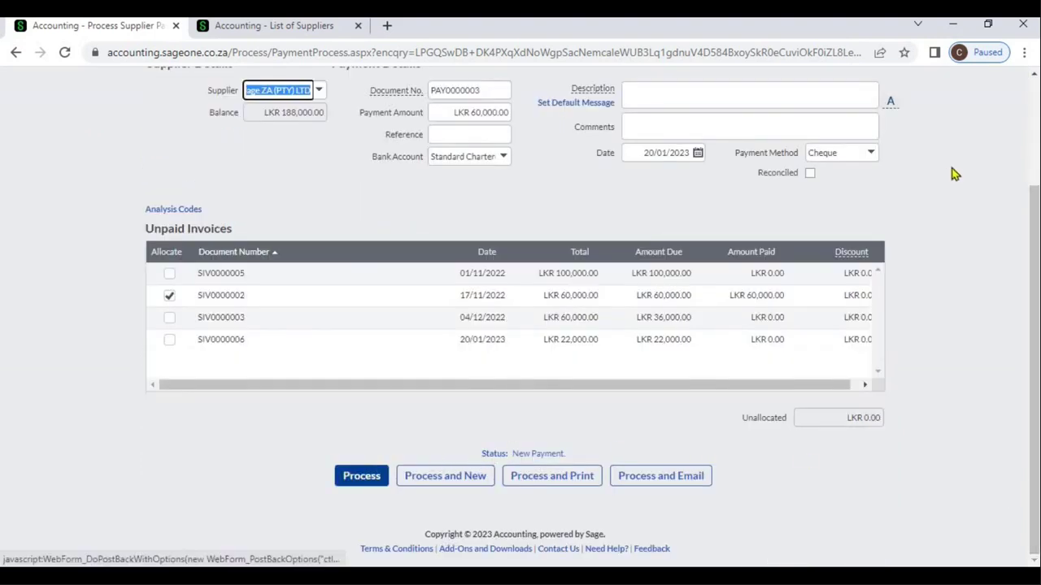
scroll(1031, 144, "up", 2)
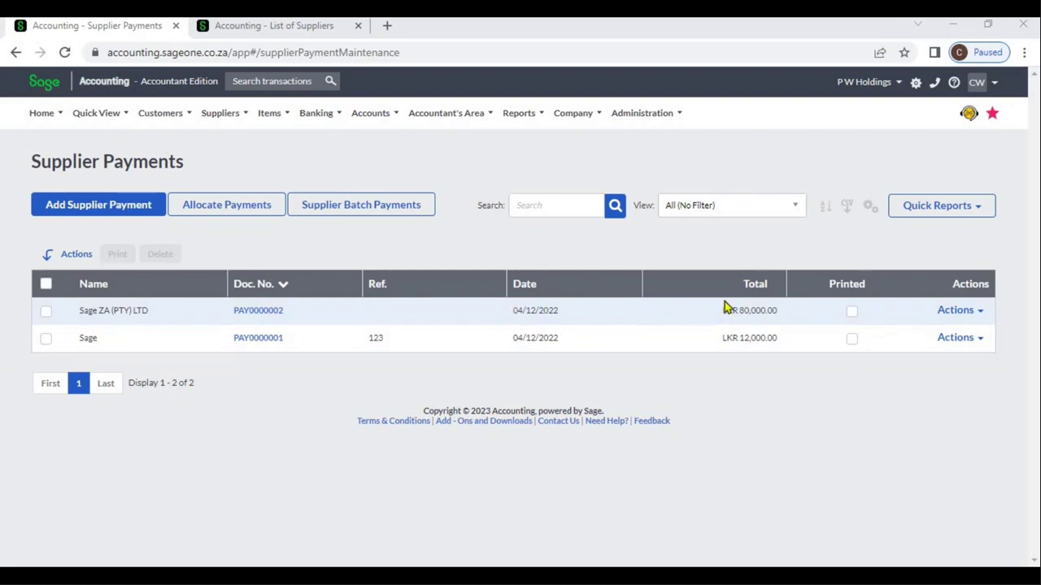
- Sort the payments by Doc. No. both ways, then by supplier name A to Z
left_click(275, 285)
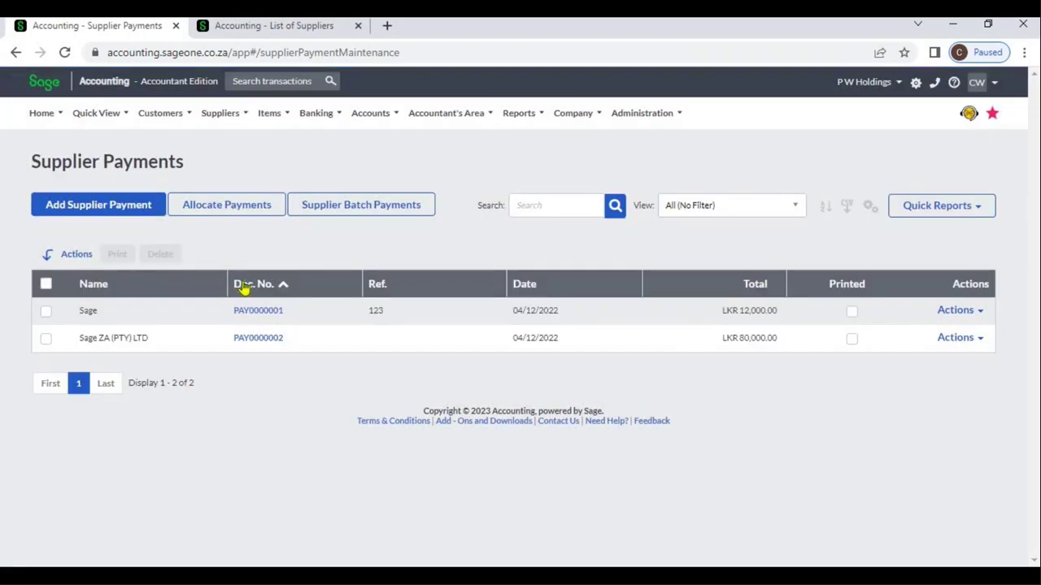
left_click(244, 287)
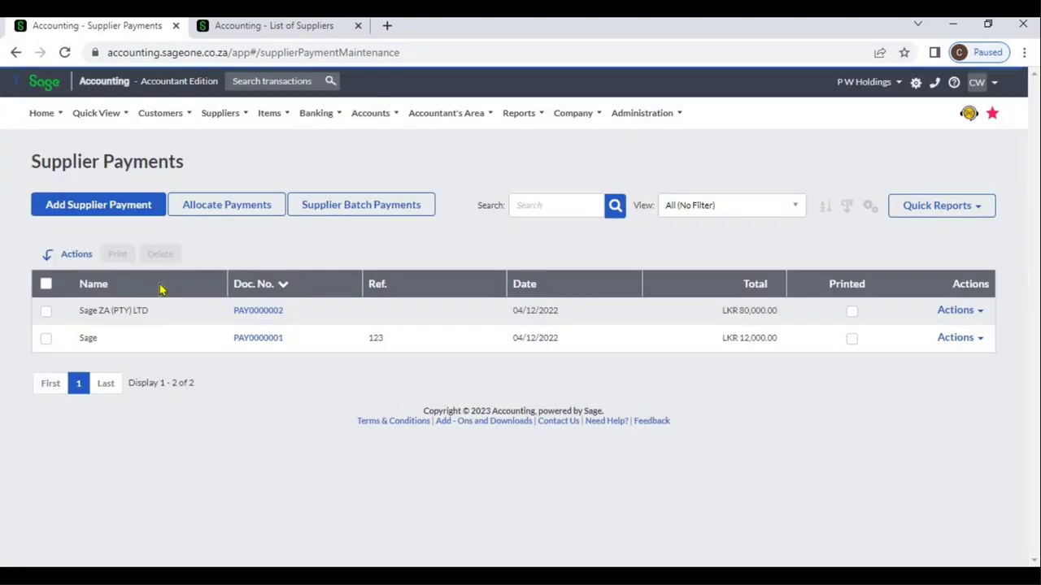
left_click(161, 287)
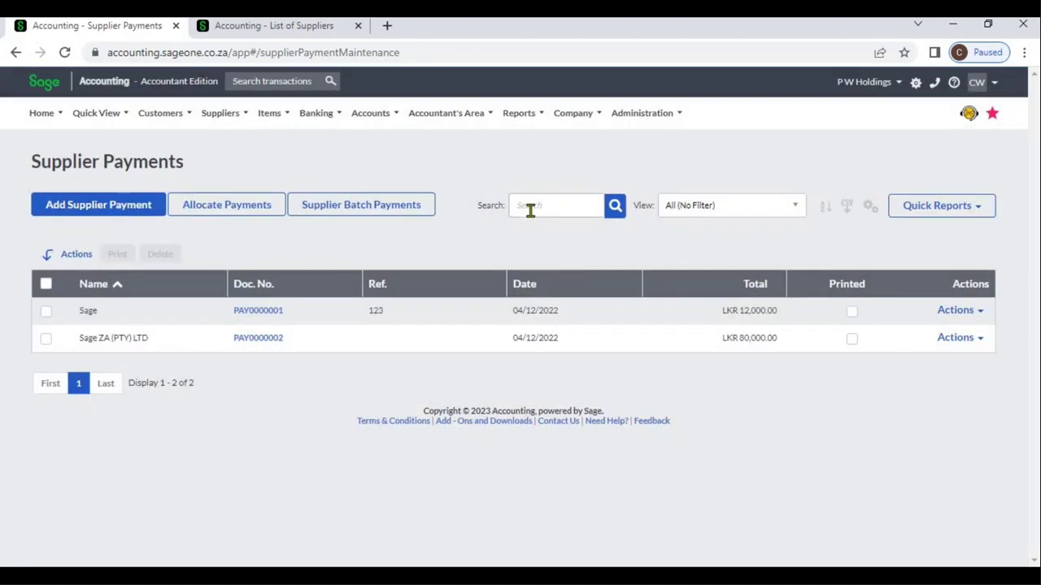
- Search the payments for 'pa', then clear the search to list all payments
left_click(529, 210)
type("pa")
key("Return")
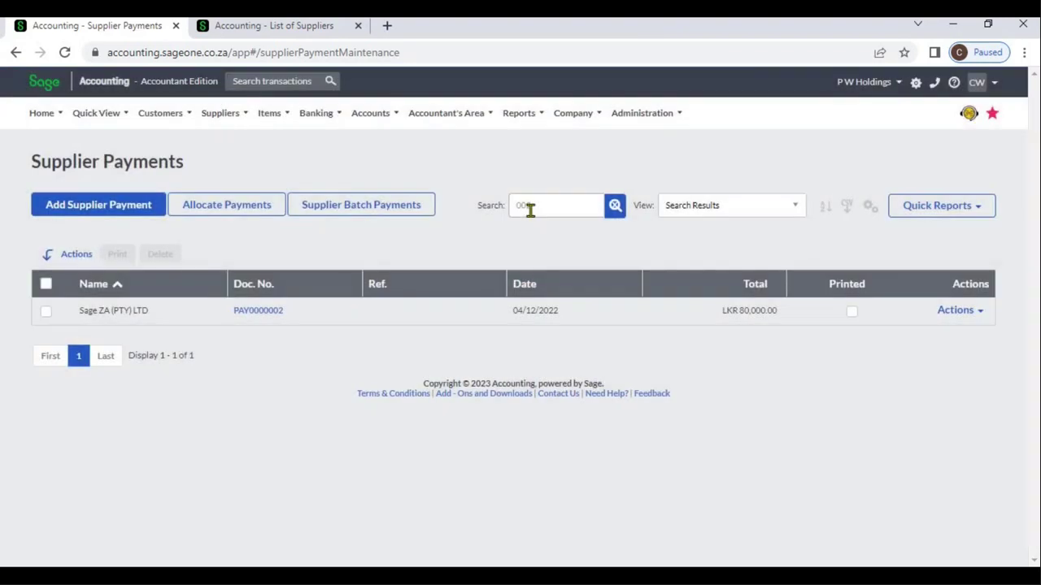
left_click(615, 207)
left_click(615, 207)
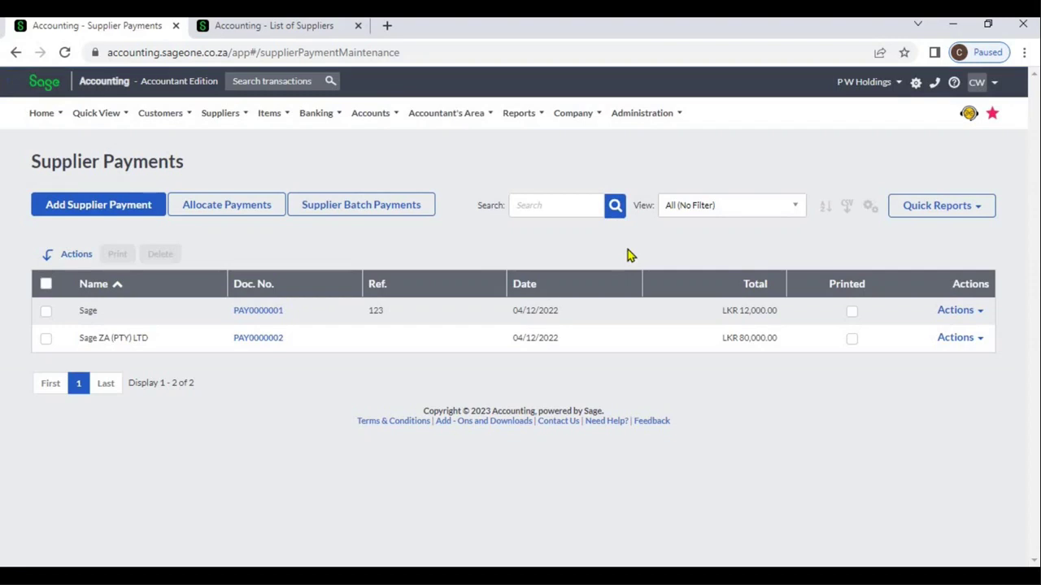
- Keep the unfiltered view and sort by Date oldest to newest, then Bank Account A to Z
left_click(760, 209)
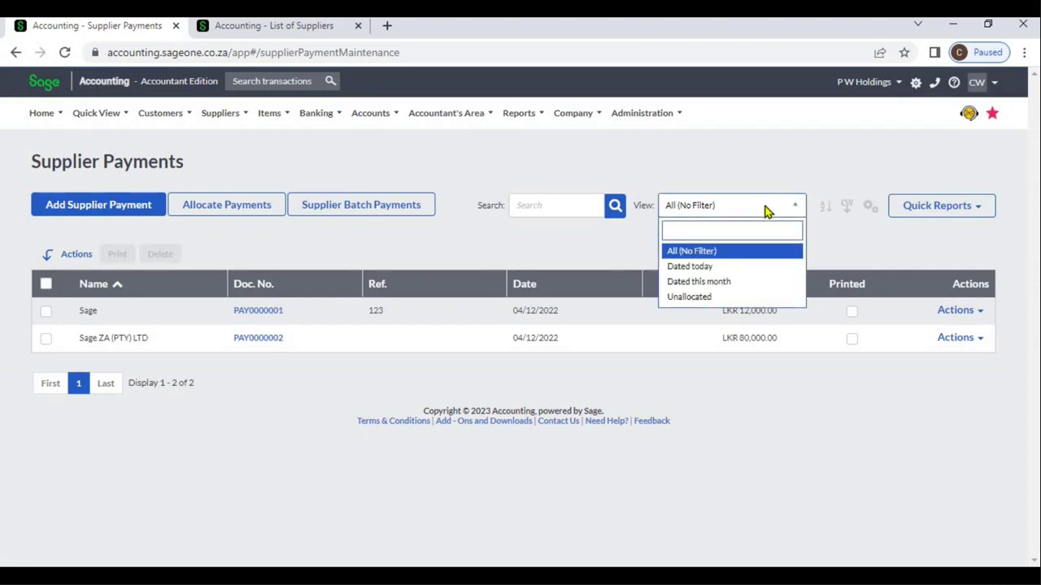
left_click(752, 152)
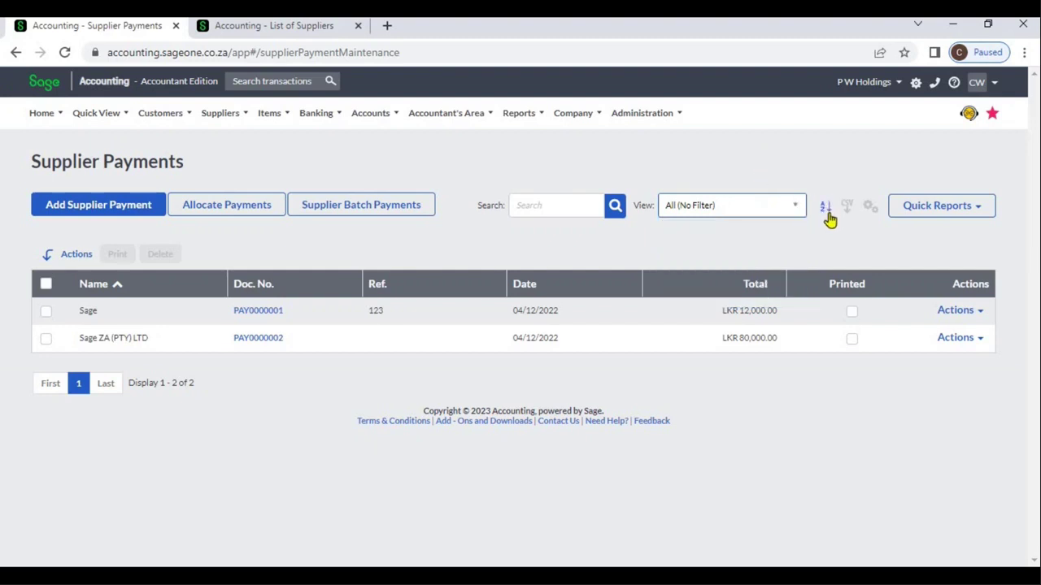
left_click(826, 212)
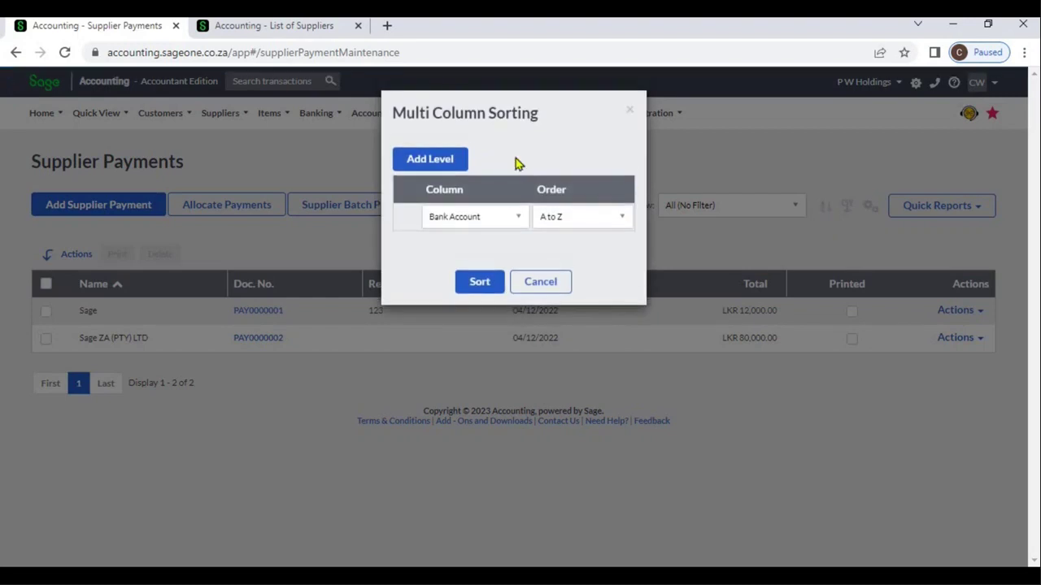
left_click(443, 159)
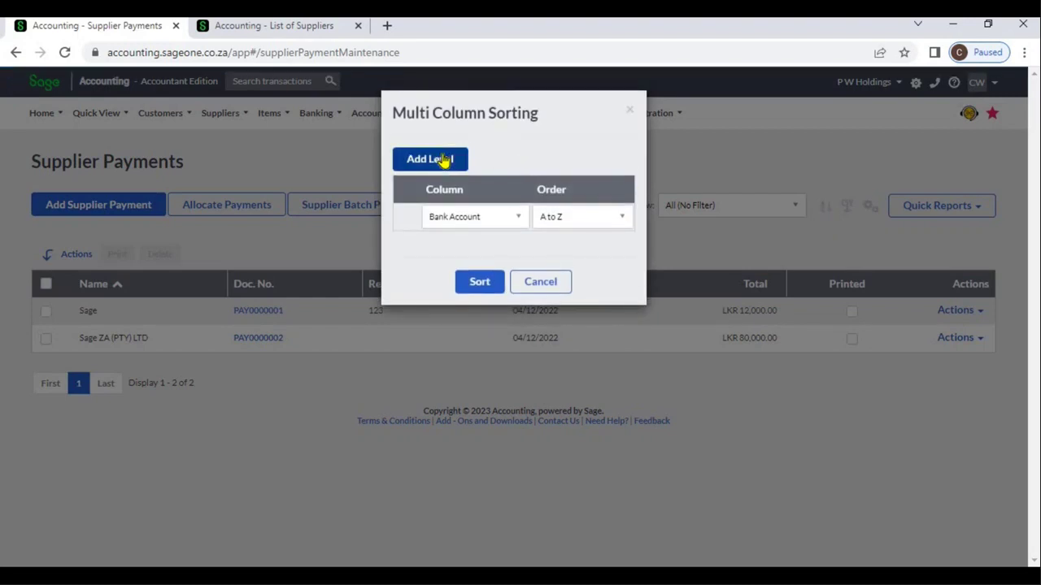
left_click(509, 218)
left_click(490, 290)
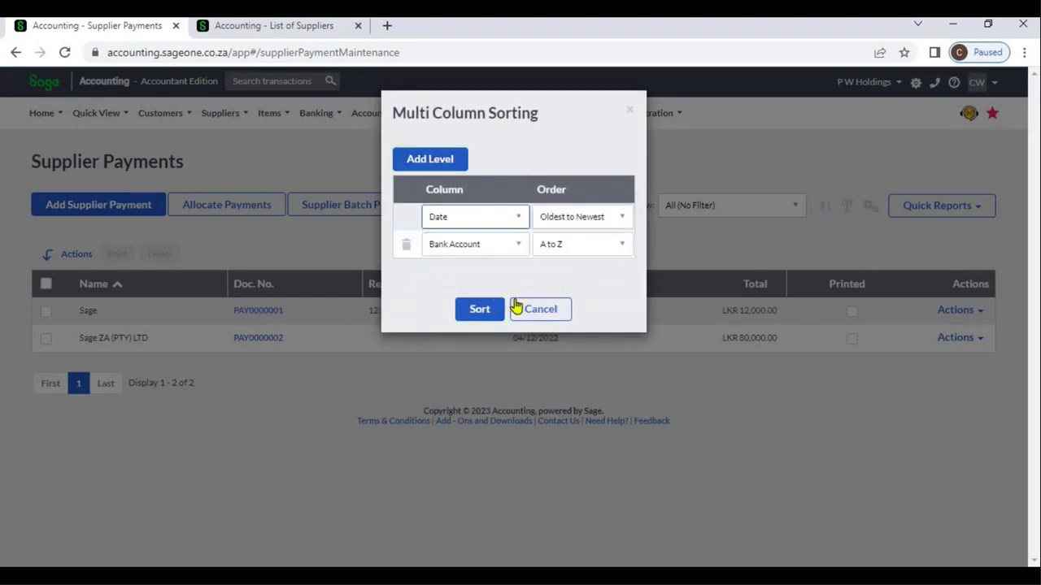
left_click(491, 314)
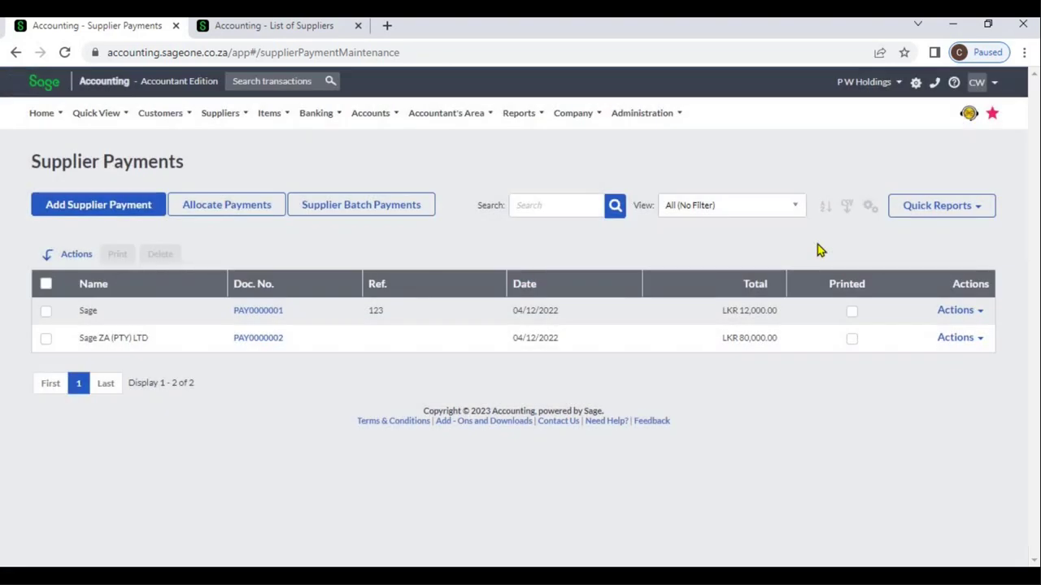
- Add the Bank Account column to the Supplier Payments grid via Customise Grid and save
left_click(870, 210)
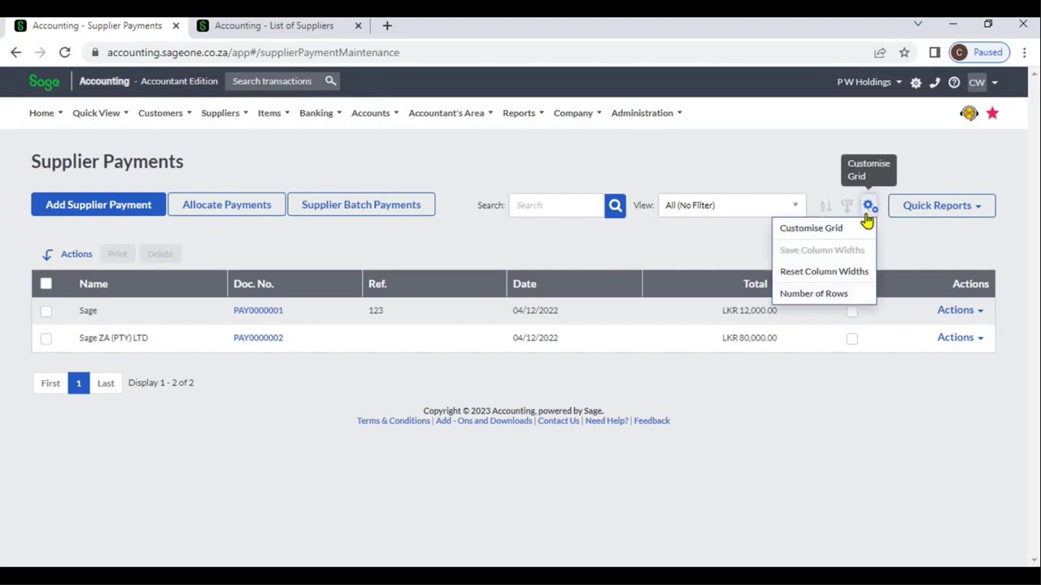
left_click(846, 231)
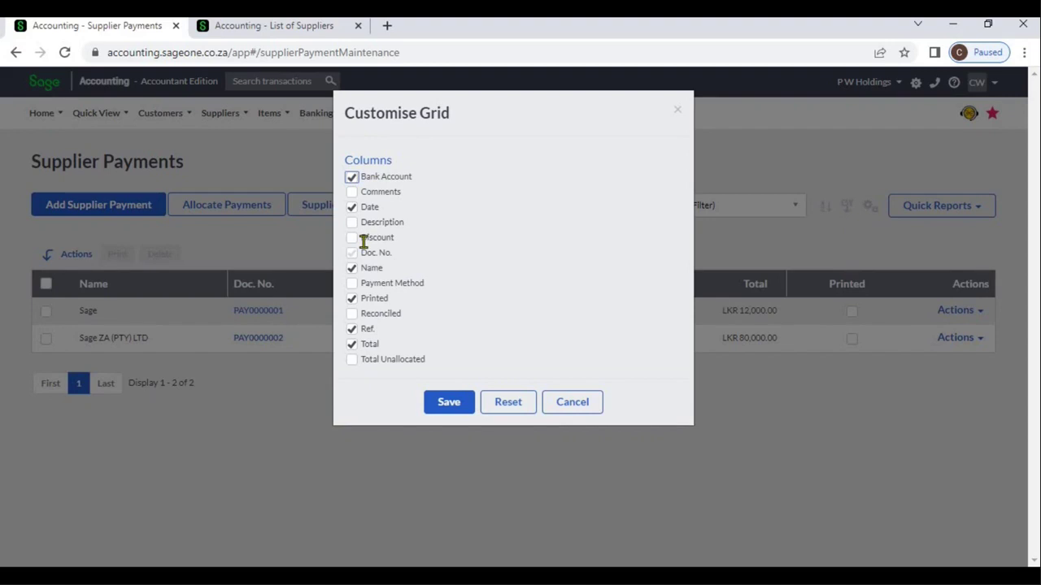
left_click(443, 404)
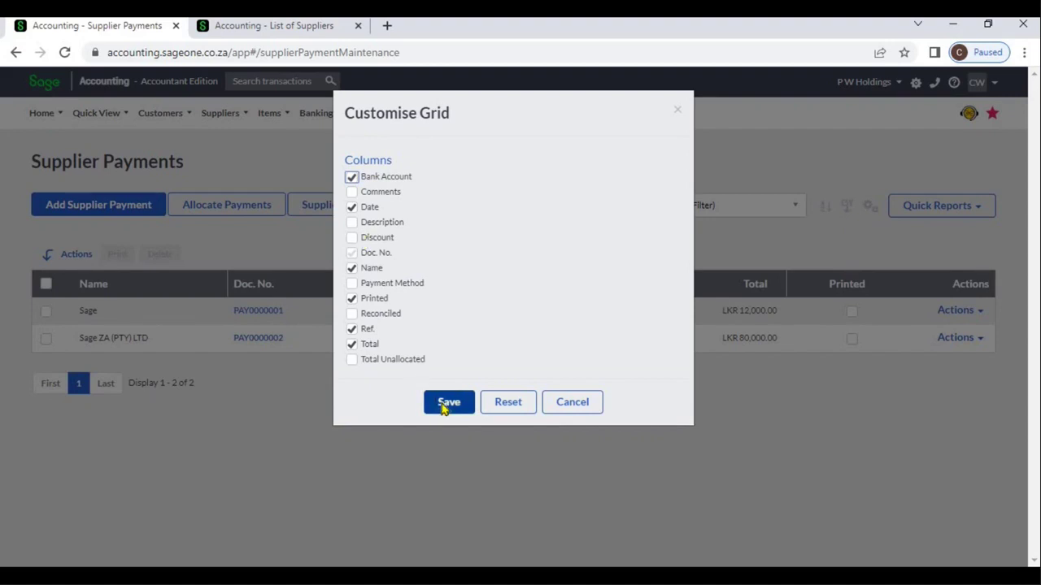